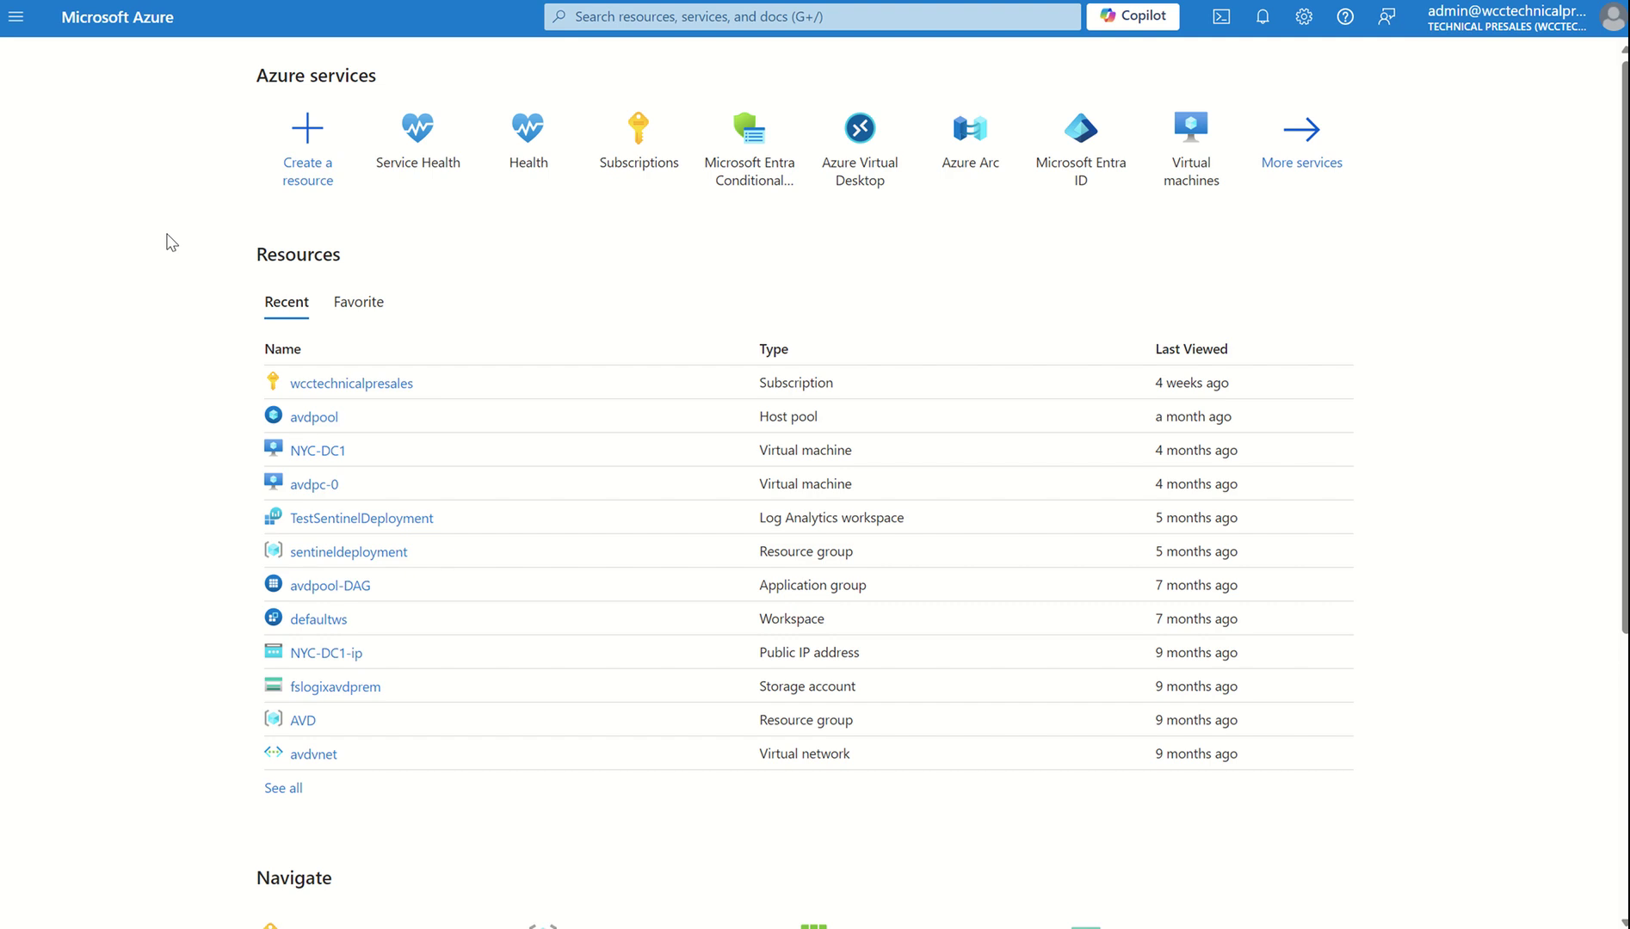
Step: Show Service Health advisories, including the MFA requirement due 15 October 2024
click(404, 169)
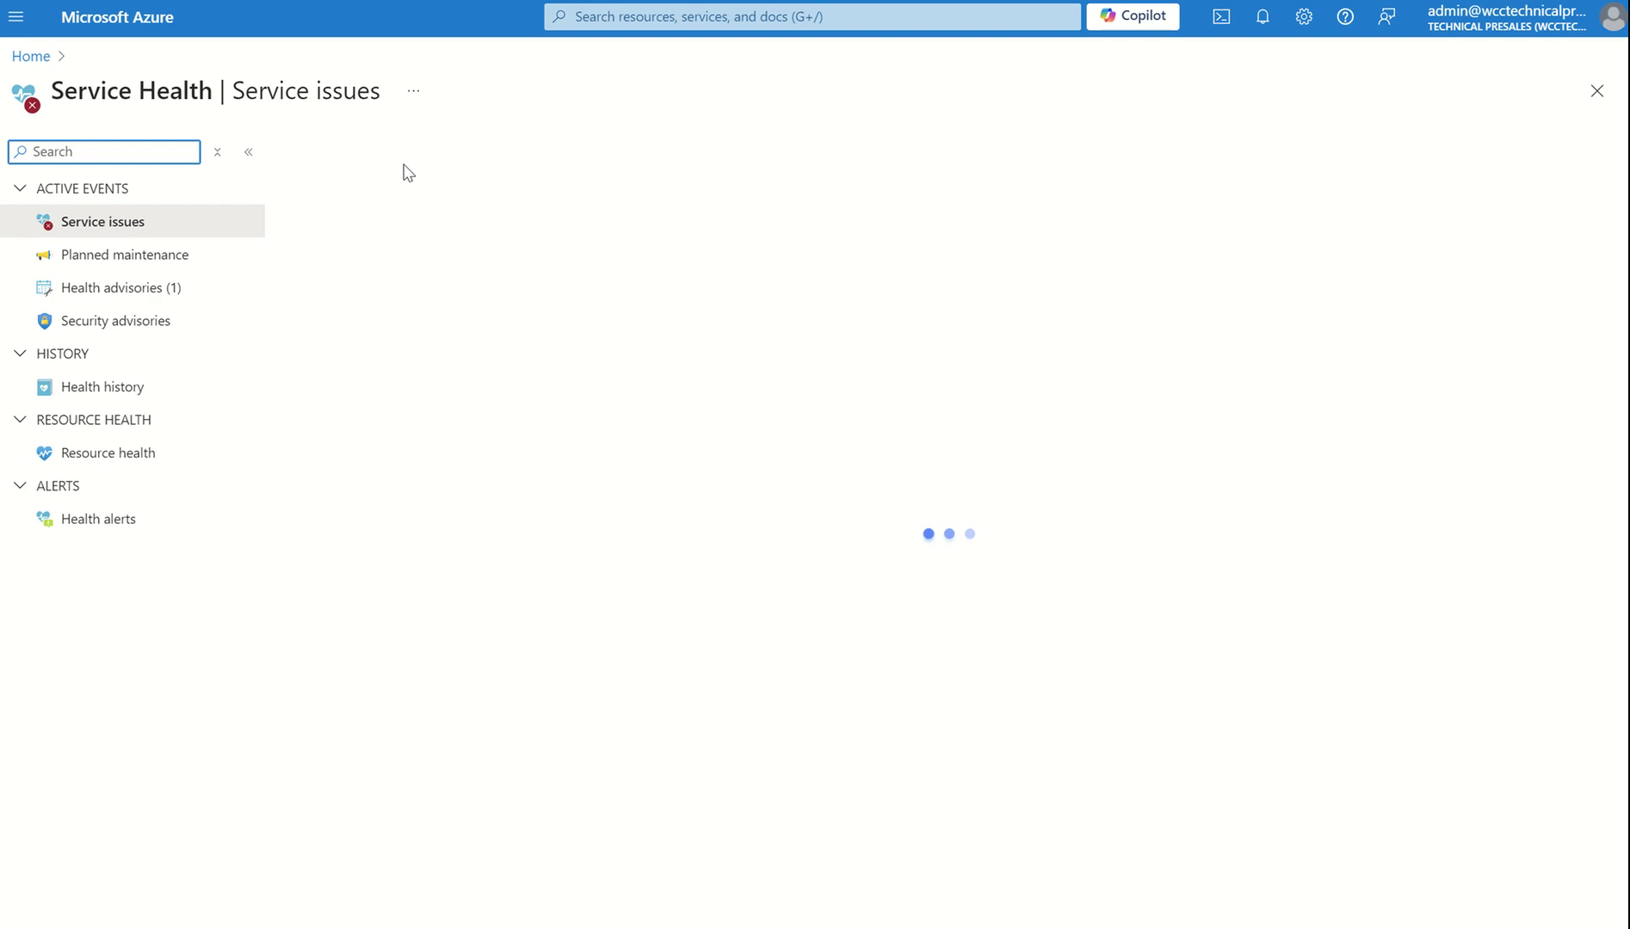
click(135, 294)
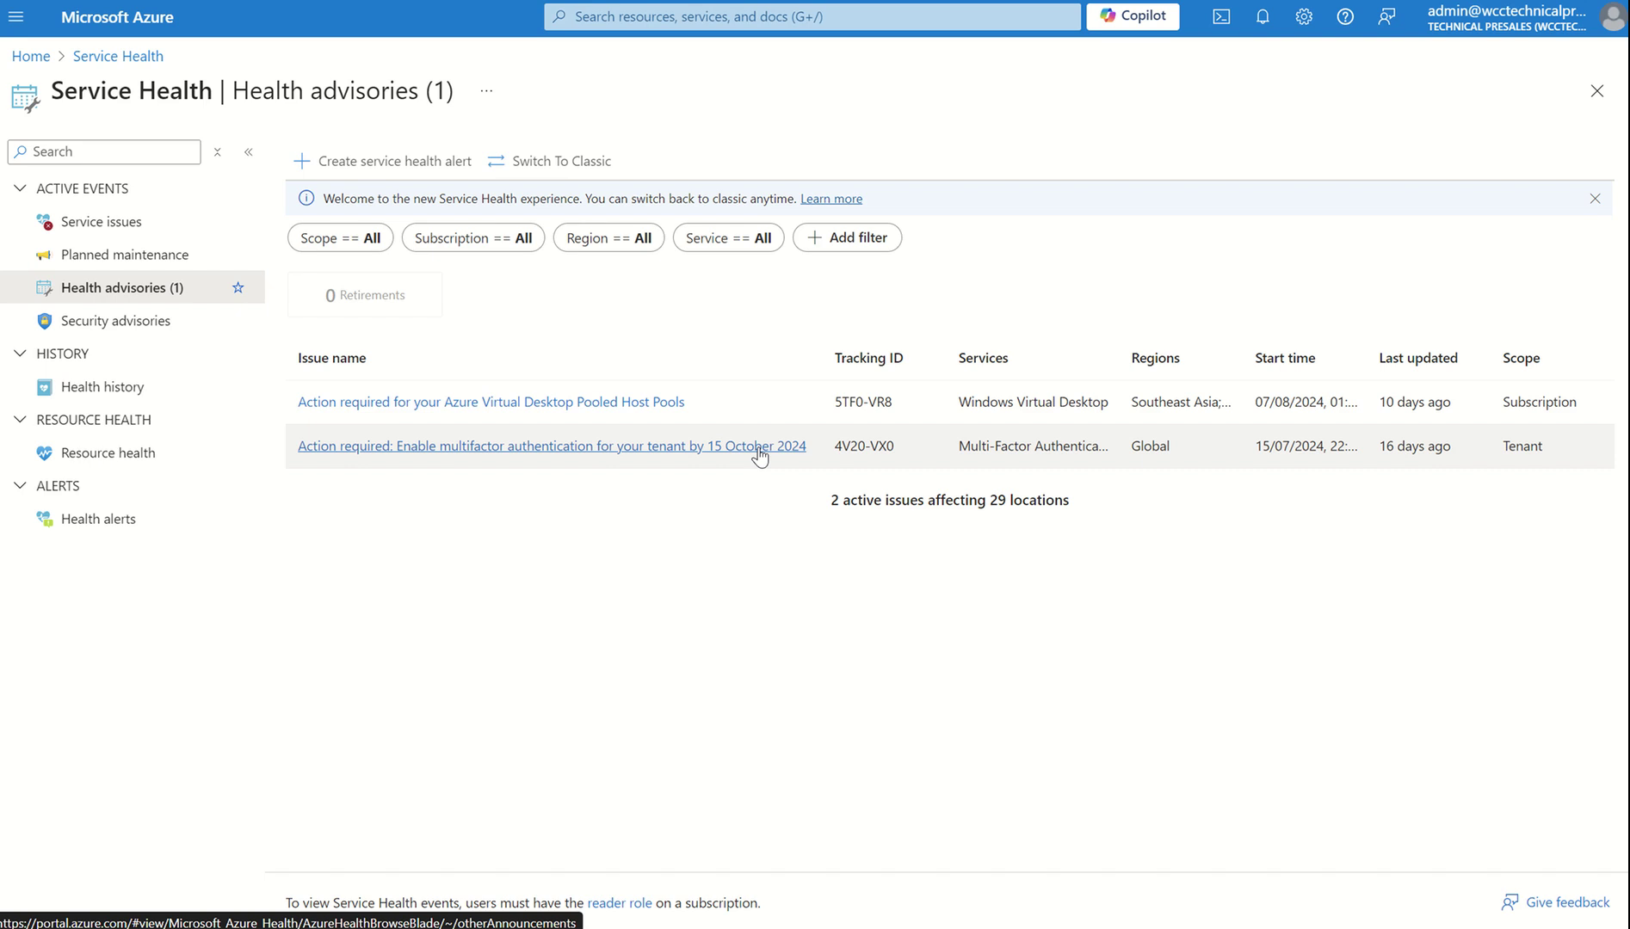
Step: From the MFA-required notification, go to the Manage multifactor authentication page
click(1261, 18)
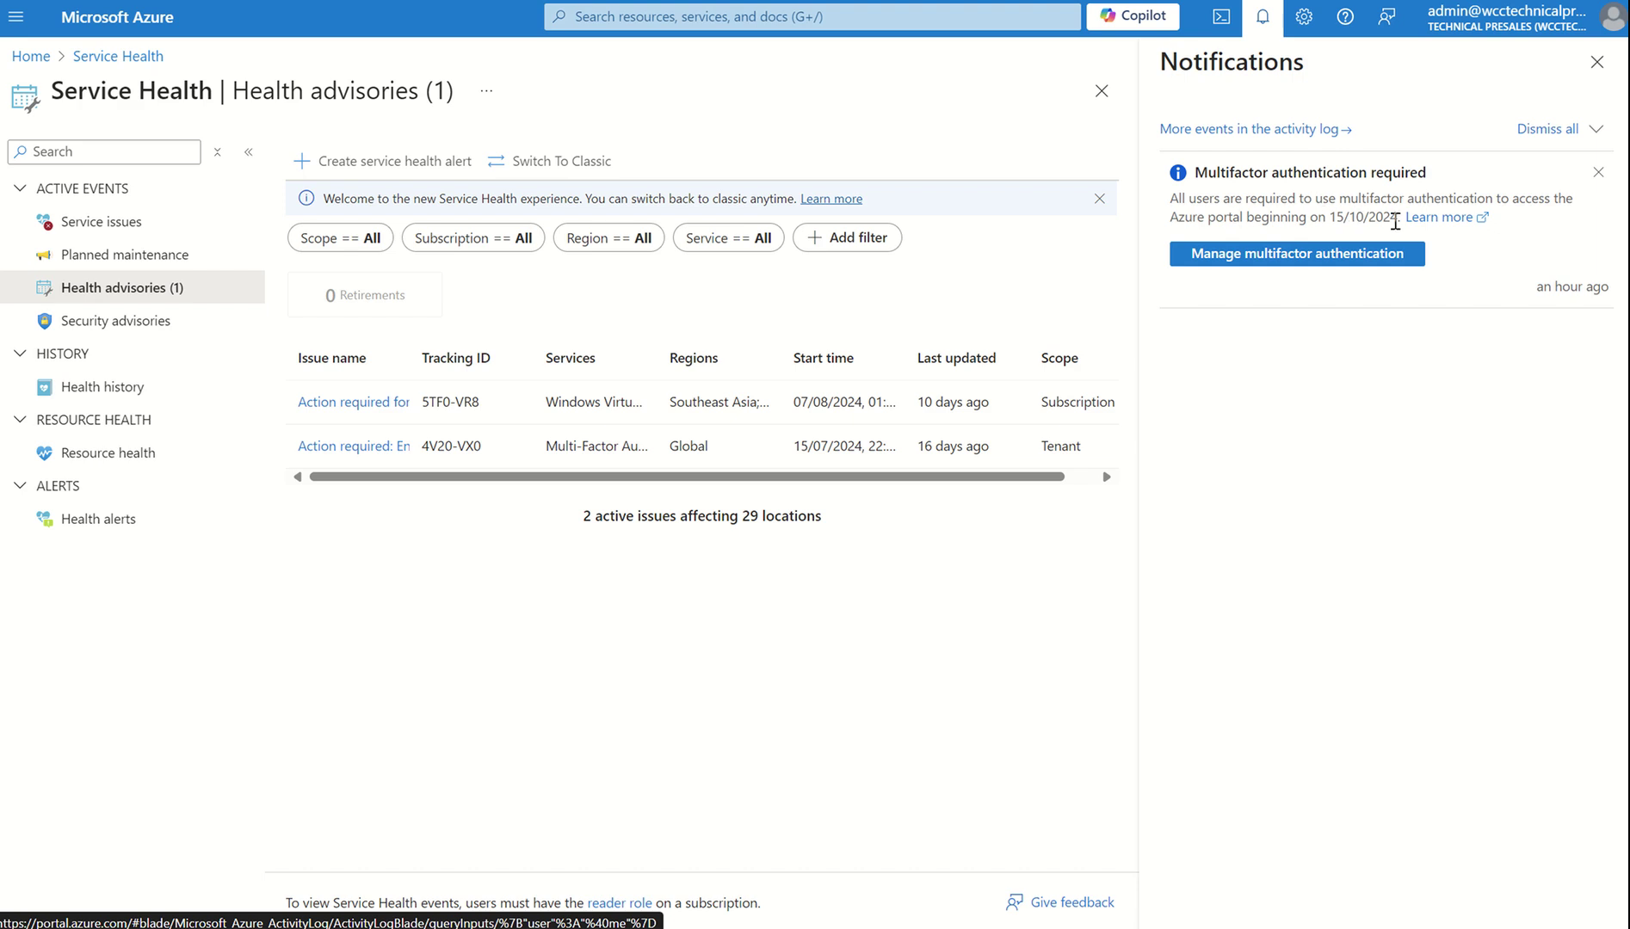
click(1316, 267)
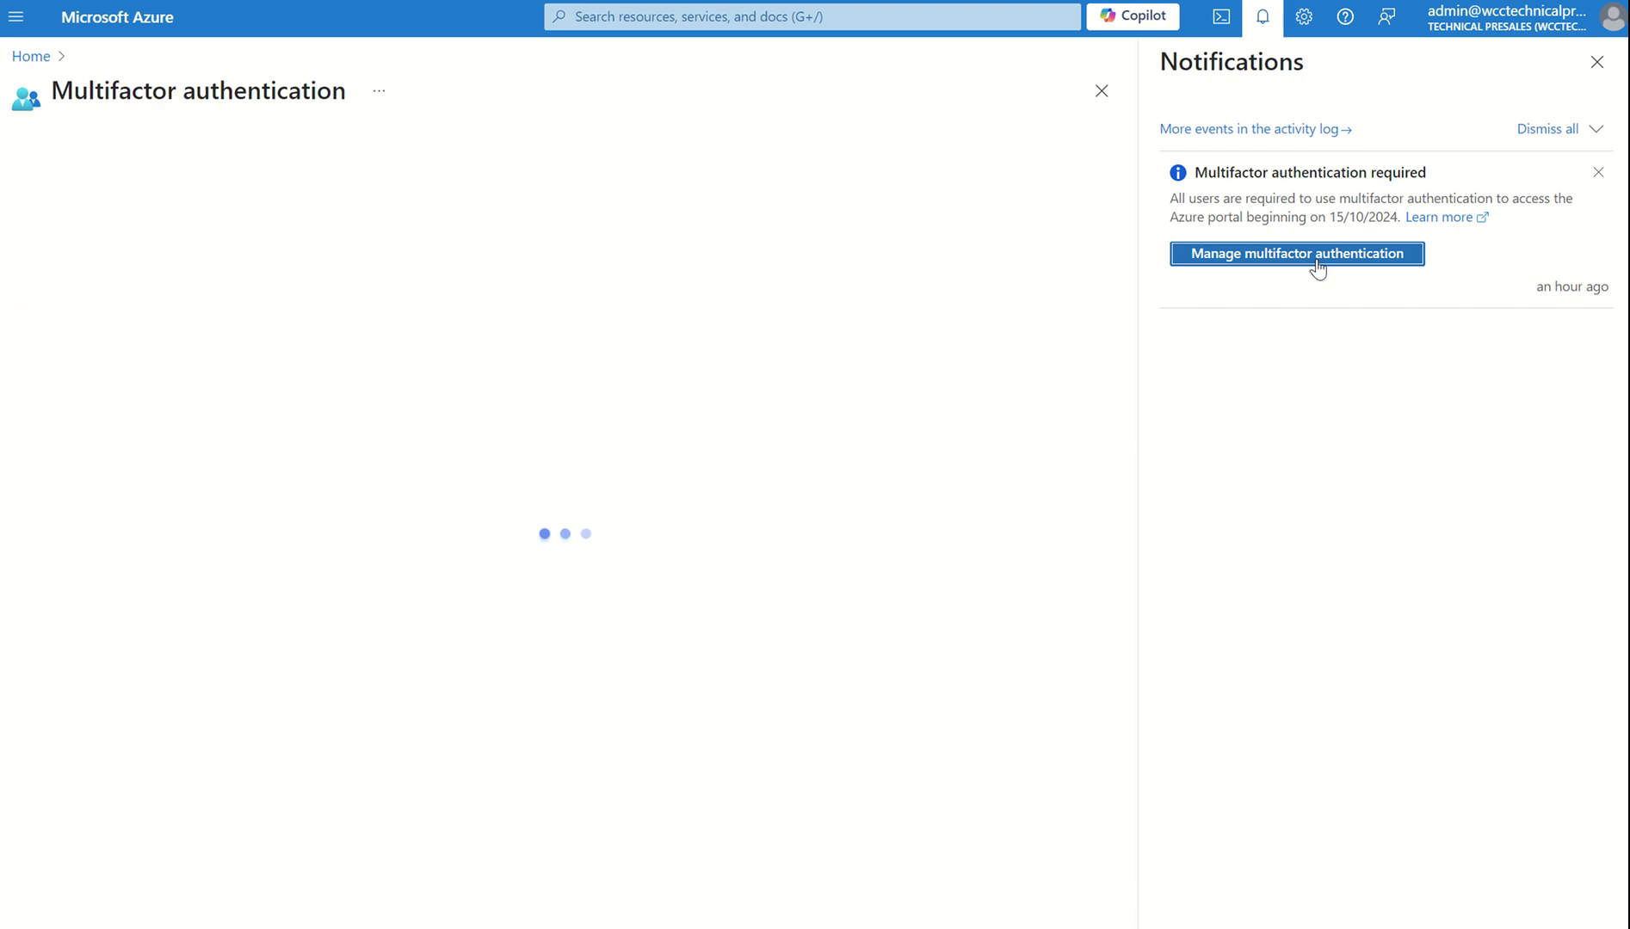
Step: Dismiss the Notifications panel to review MFA status Not enforced, due 15 October 2024
click(1596, 62)
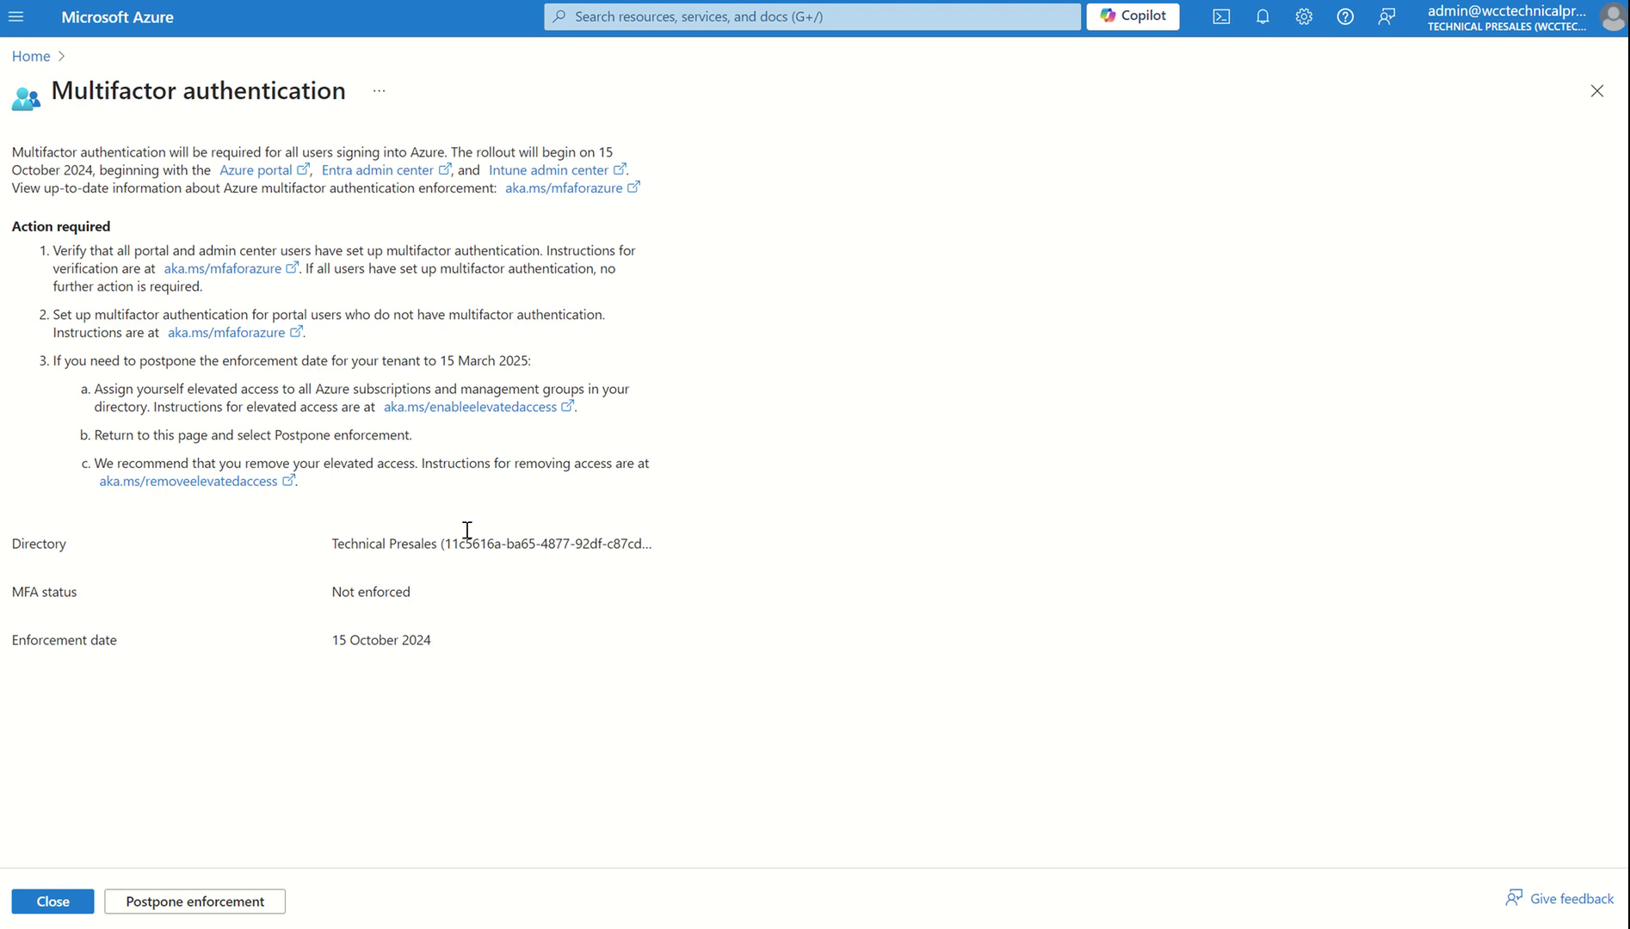
click(1258, 34)
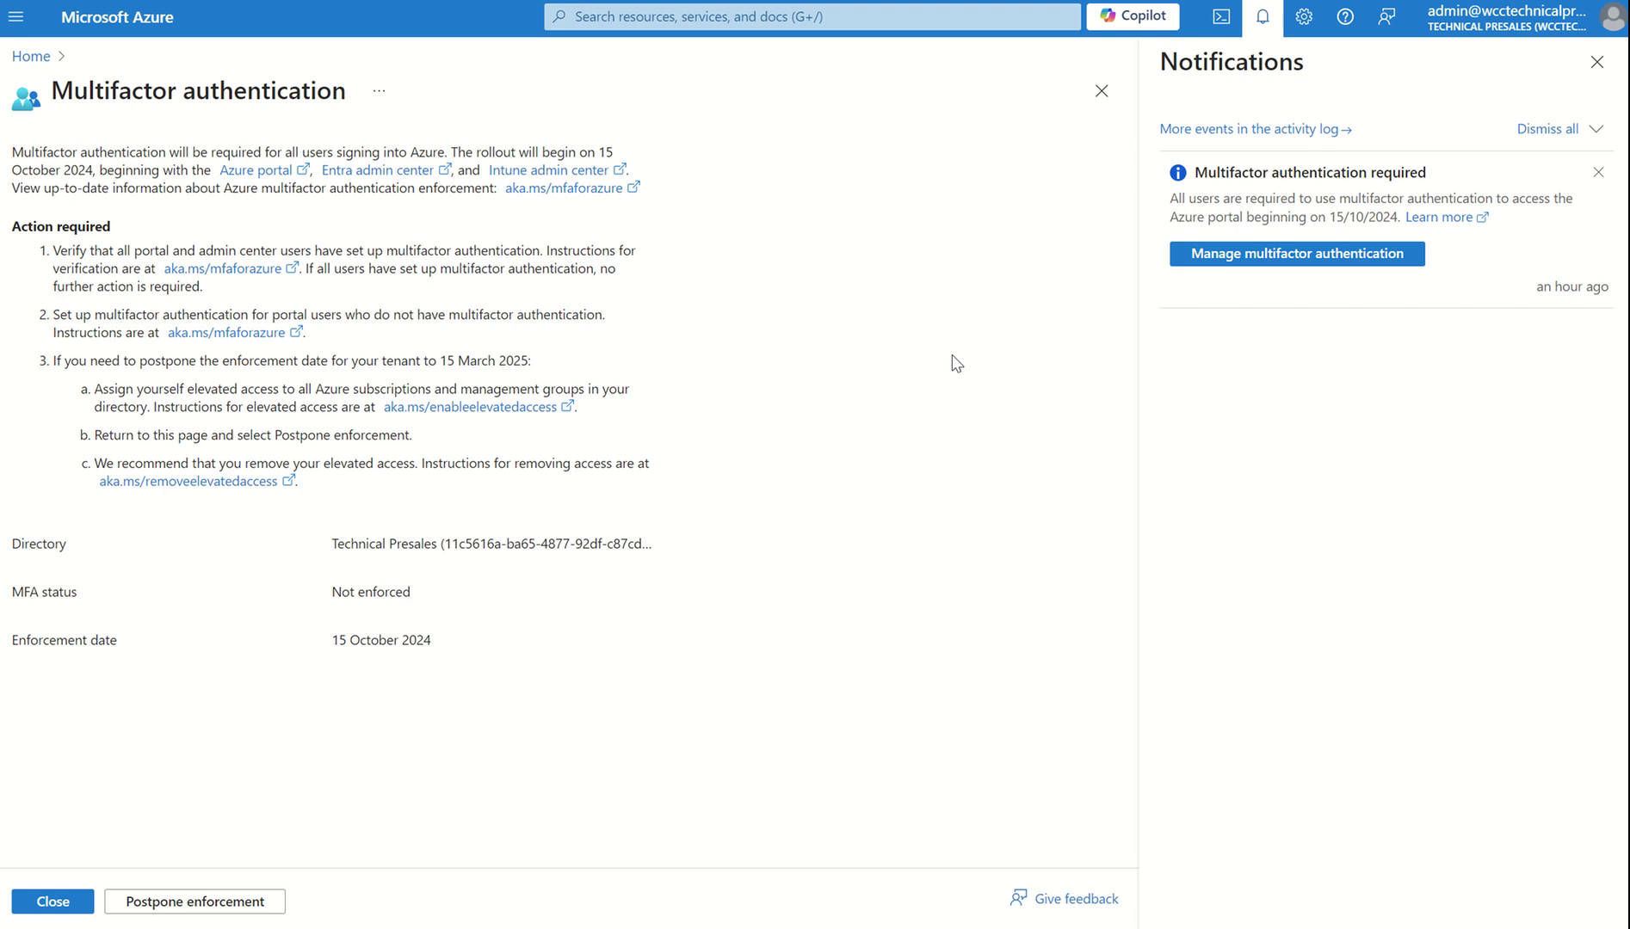
click(1596, 62)
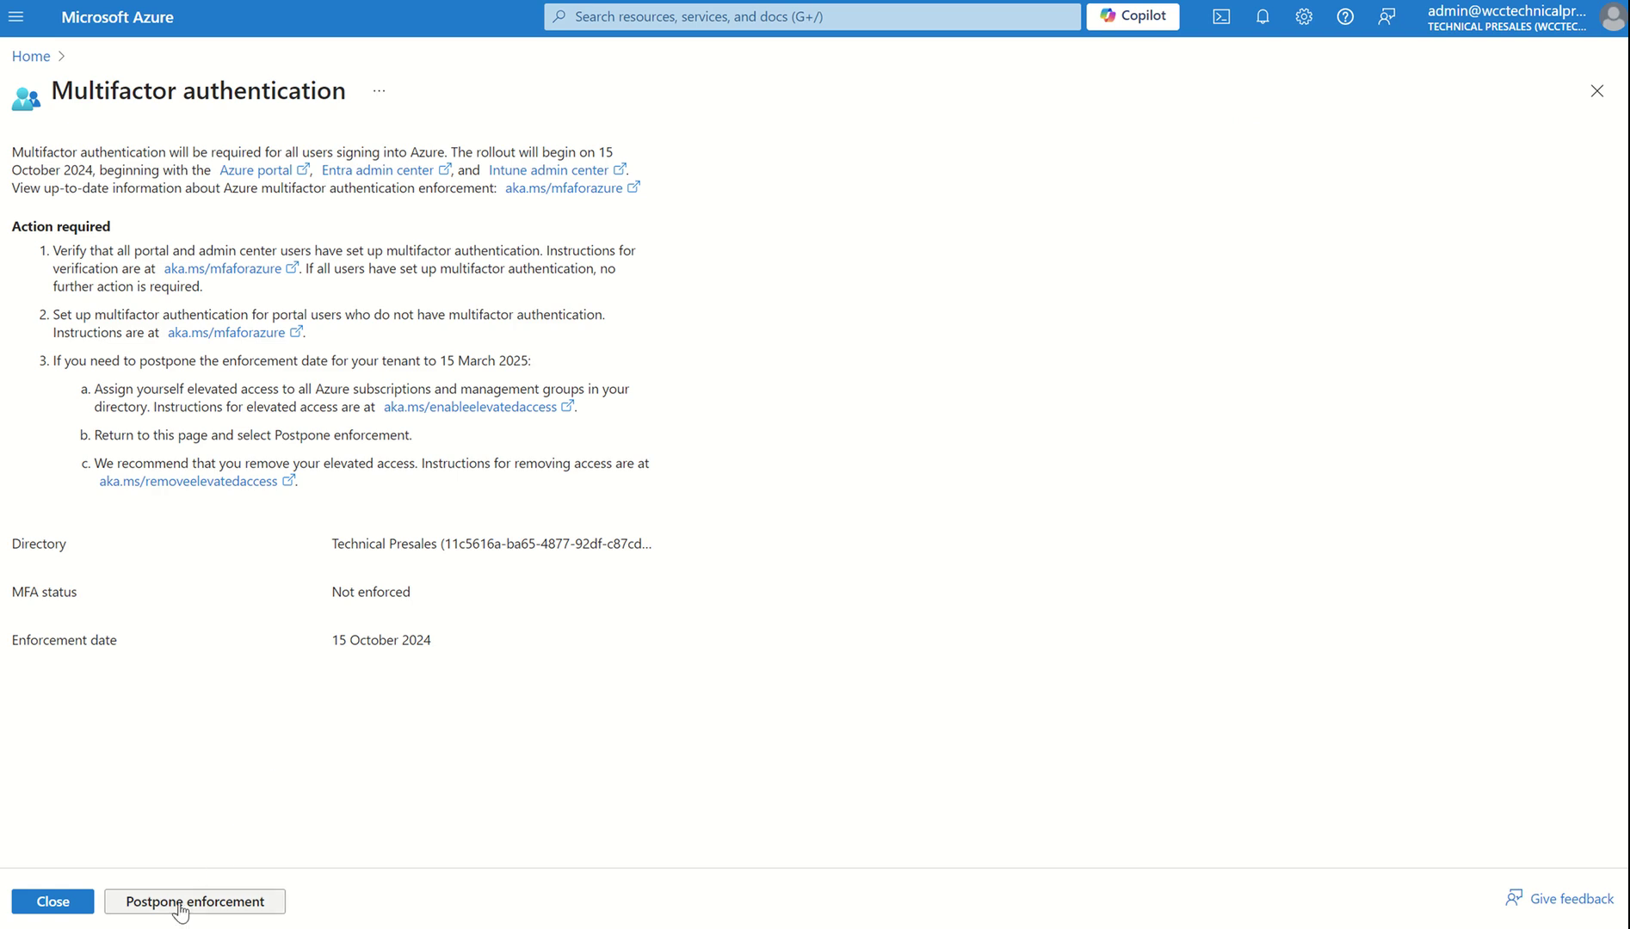
click(180, 904)
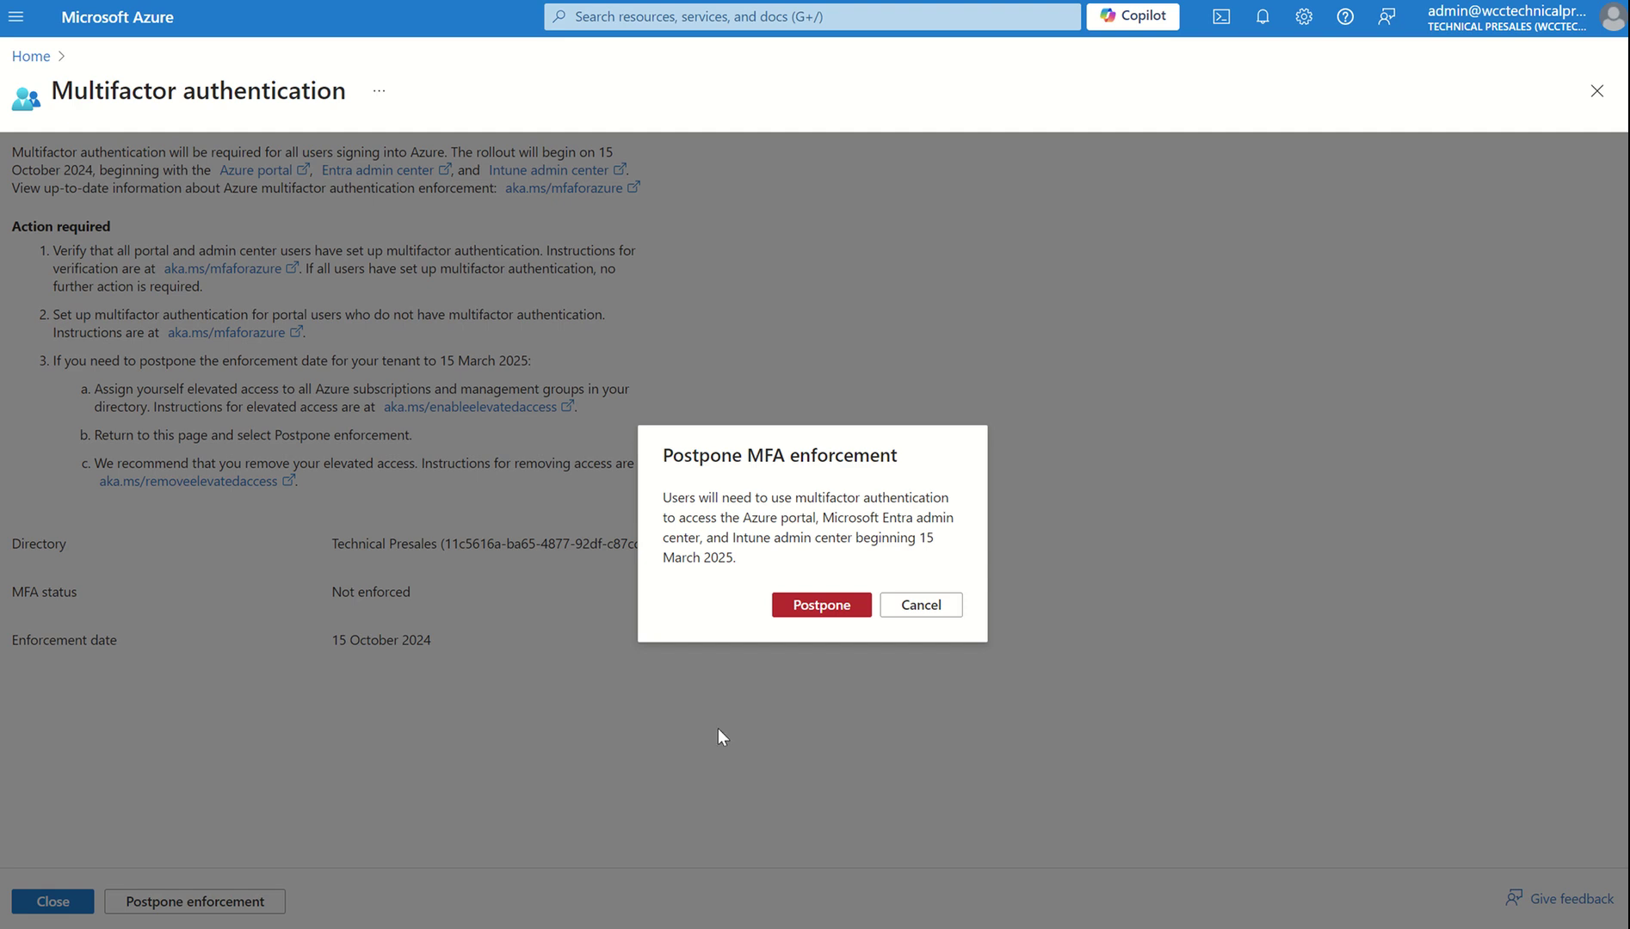
click(920, 605)
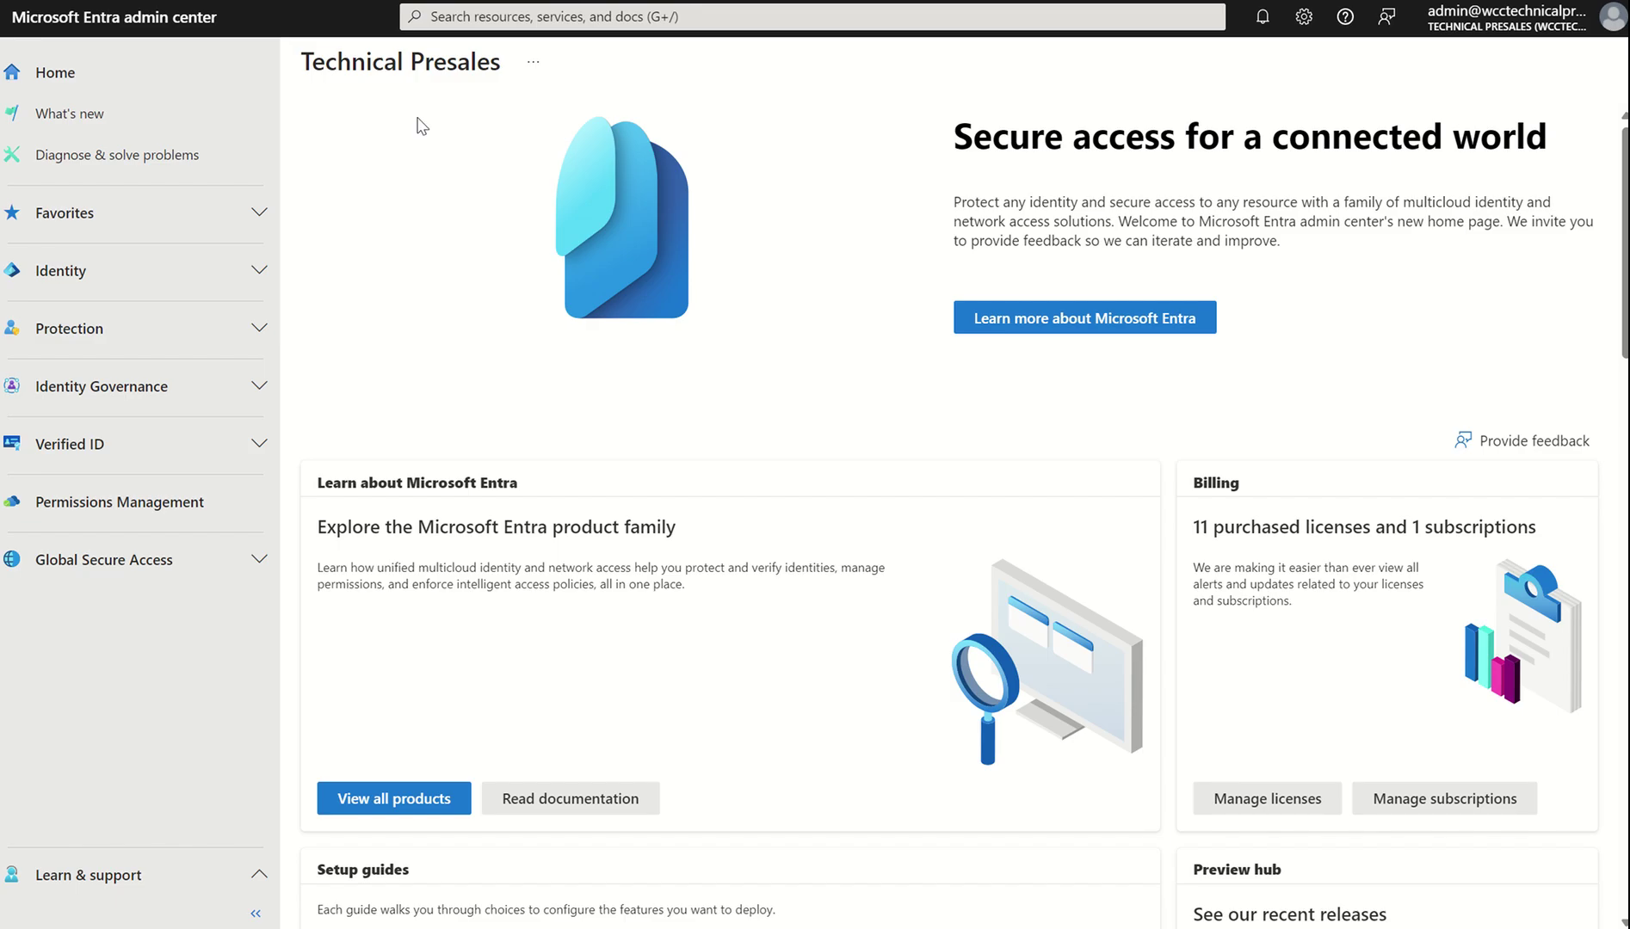
Step: Expand Identity in the Technical Presales tenant's left navigation
click(251, 270)
Step: Show the tenant Properties (United Kingdom, EU Model Clause datacenters) and its Security defaults section
click(172, 316)
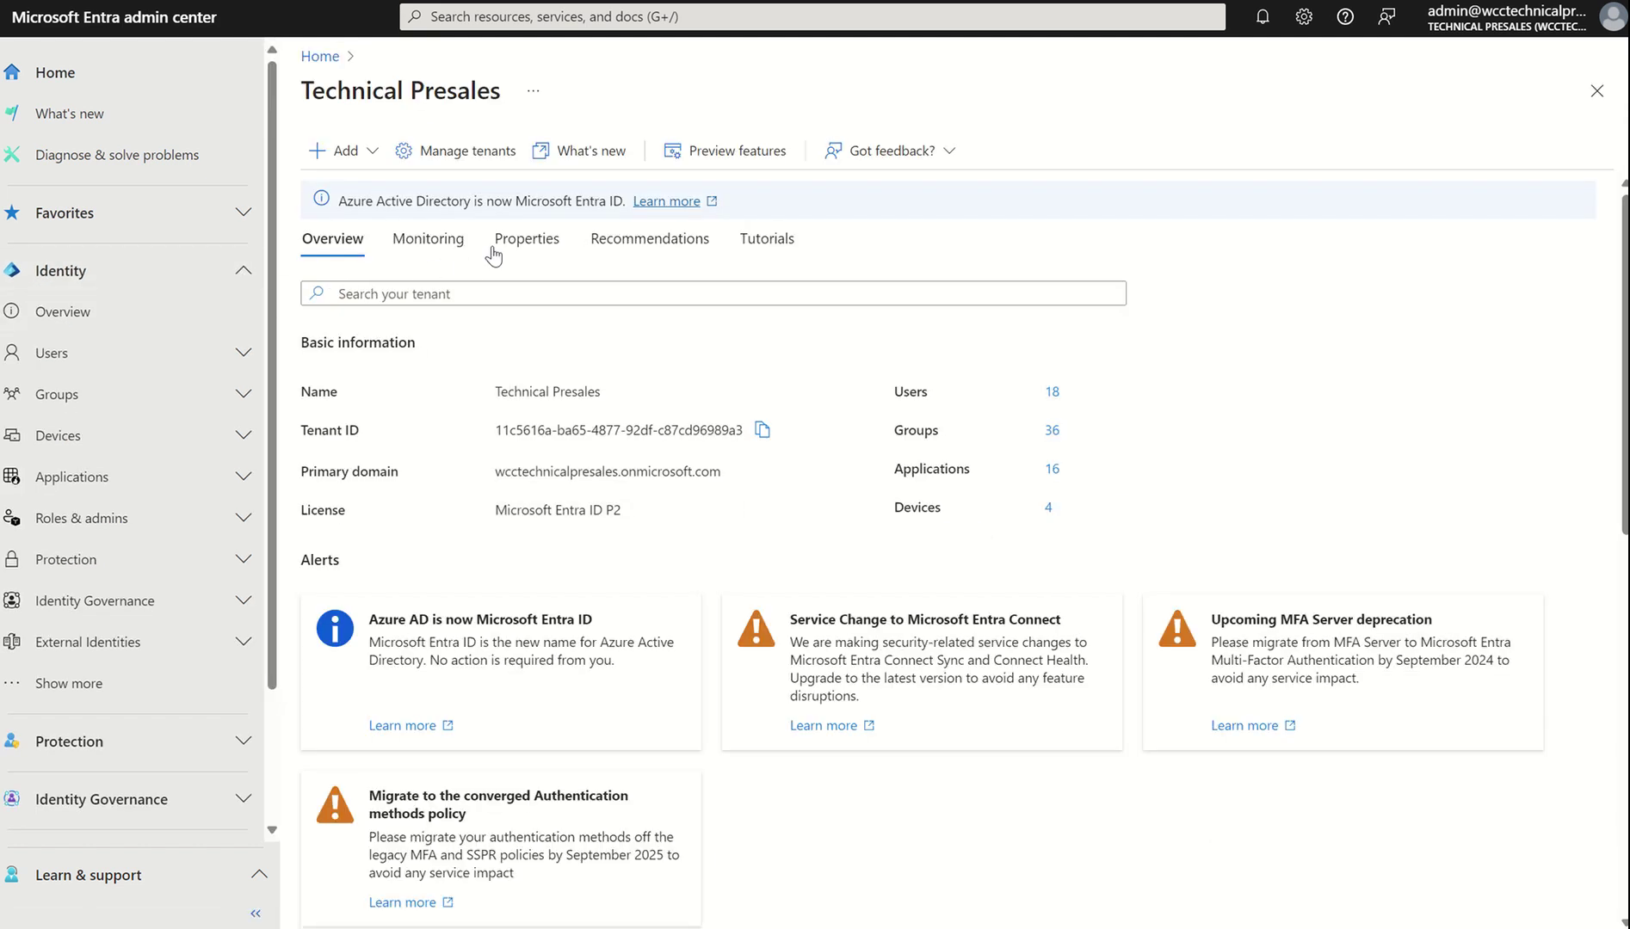
click(493, 249)
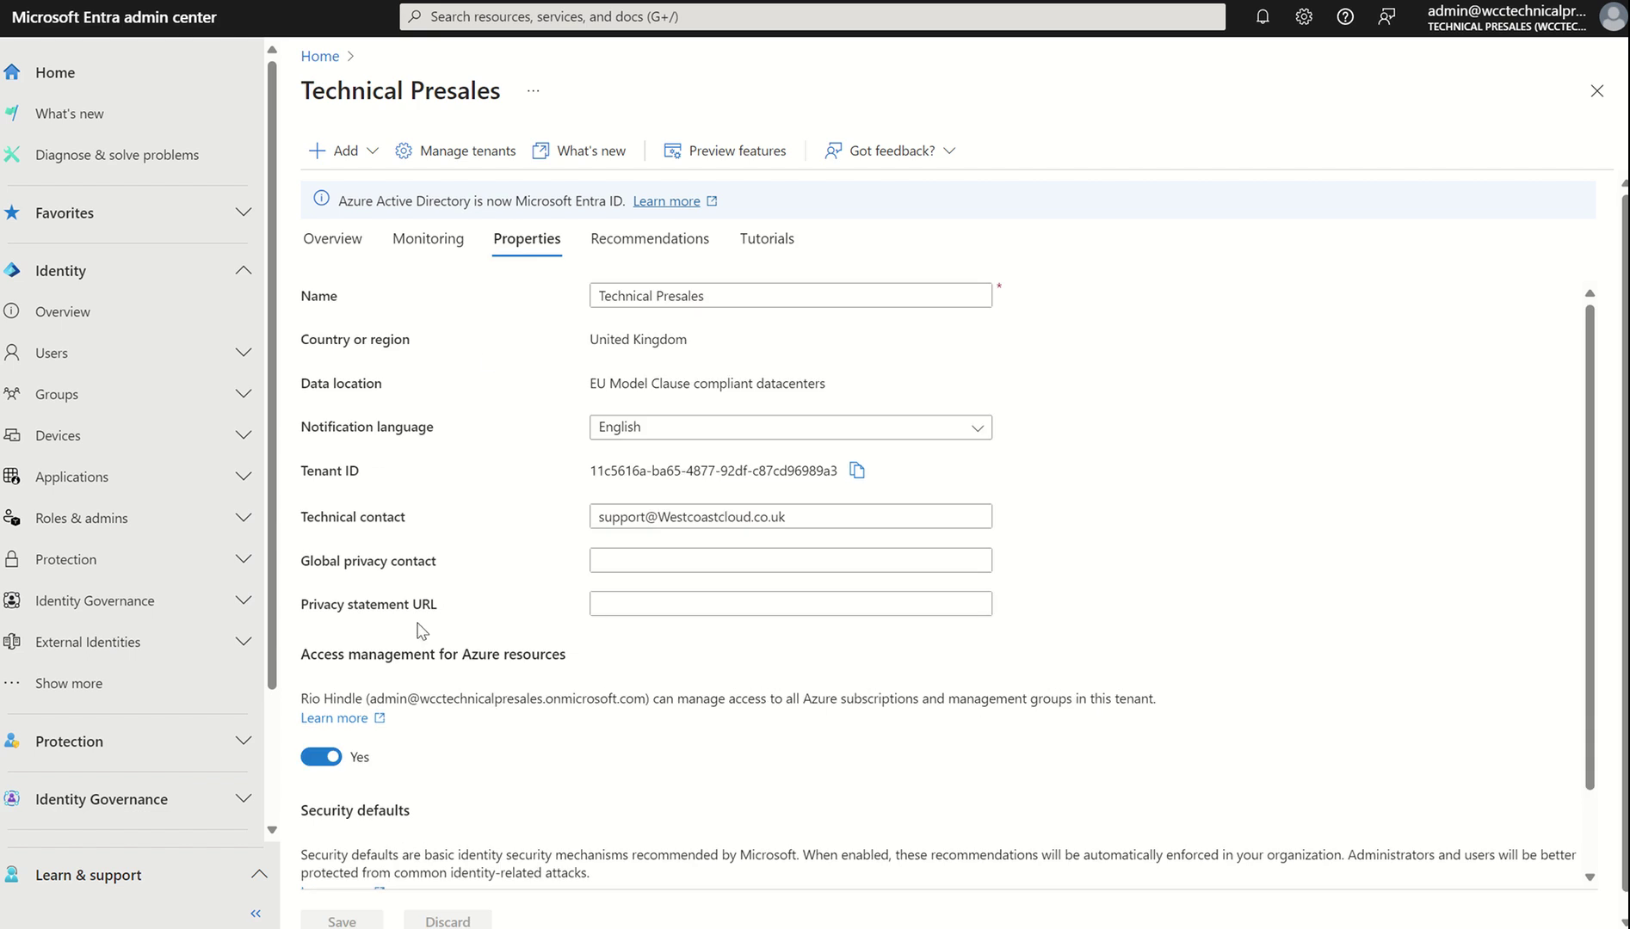
scroll(465, 756, down, 1)
scroll(465, 756, up, 1)
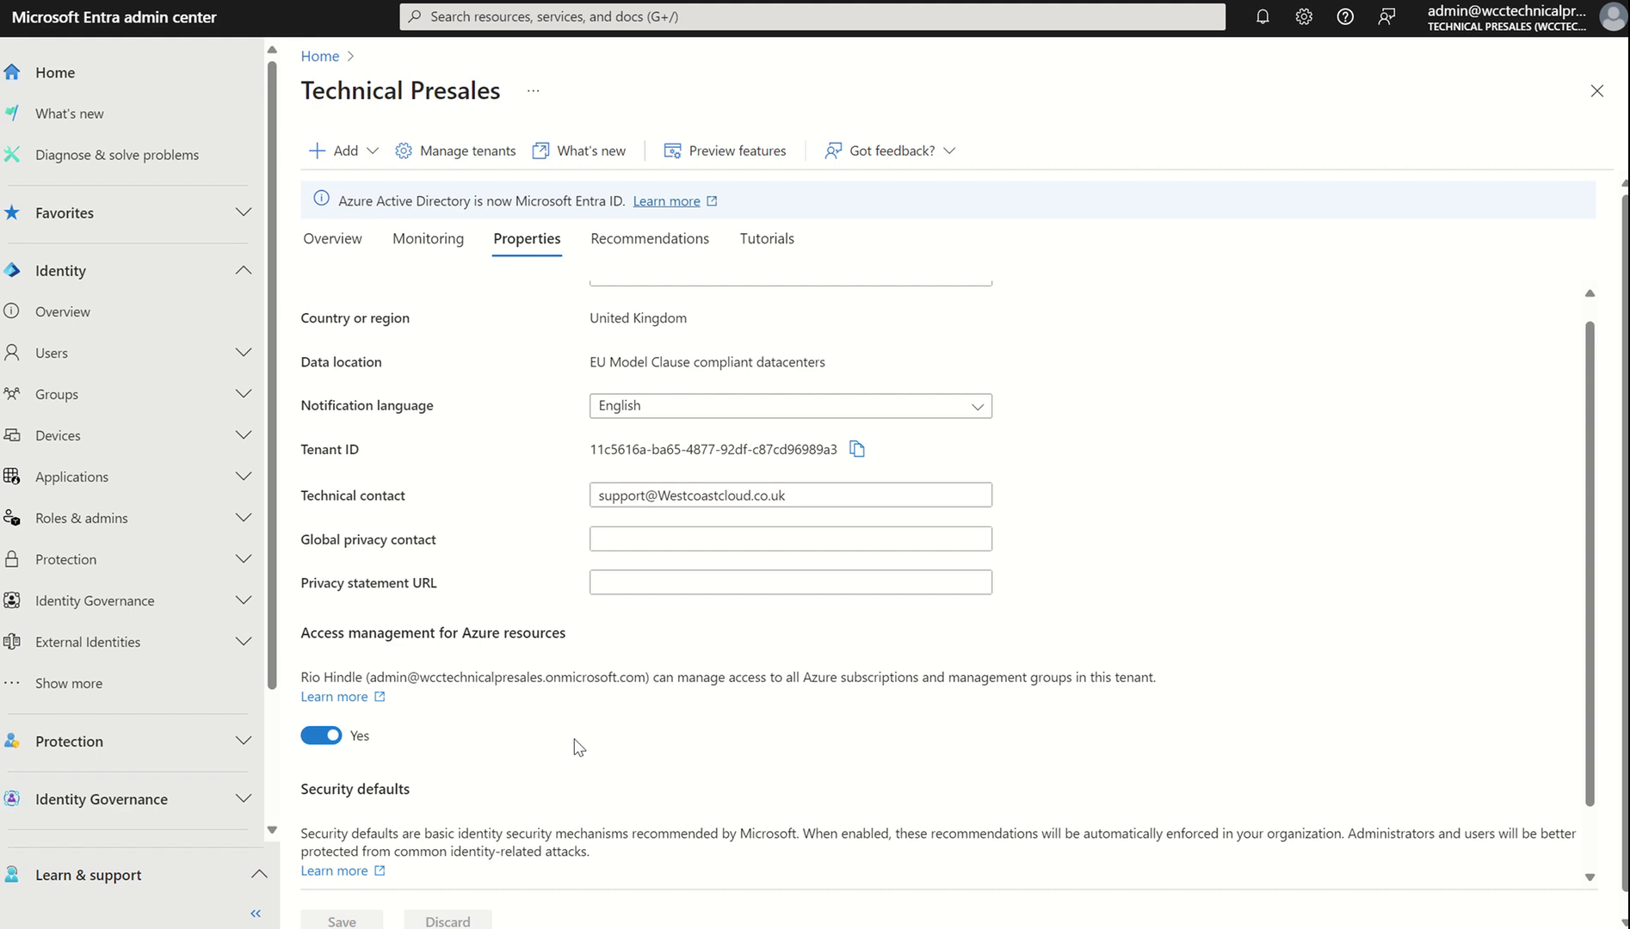
Step: Review the Security defaults choices, close the panel leaving them disabled, then start a portal search
scroll(576, 745, down, 1)
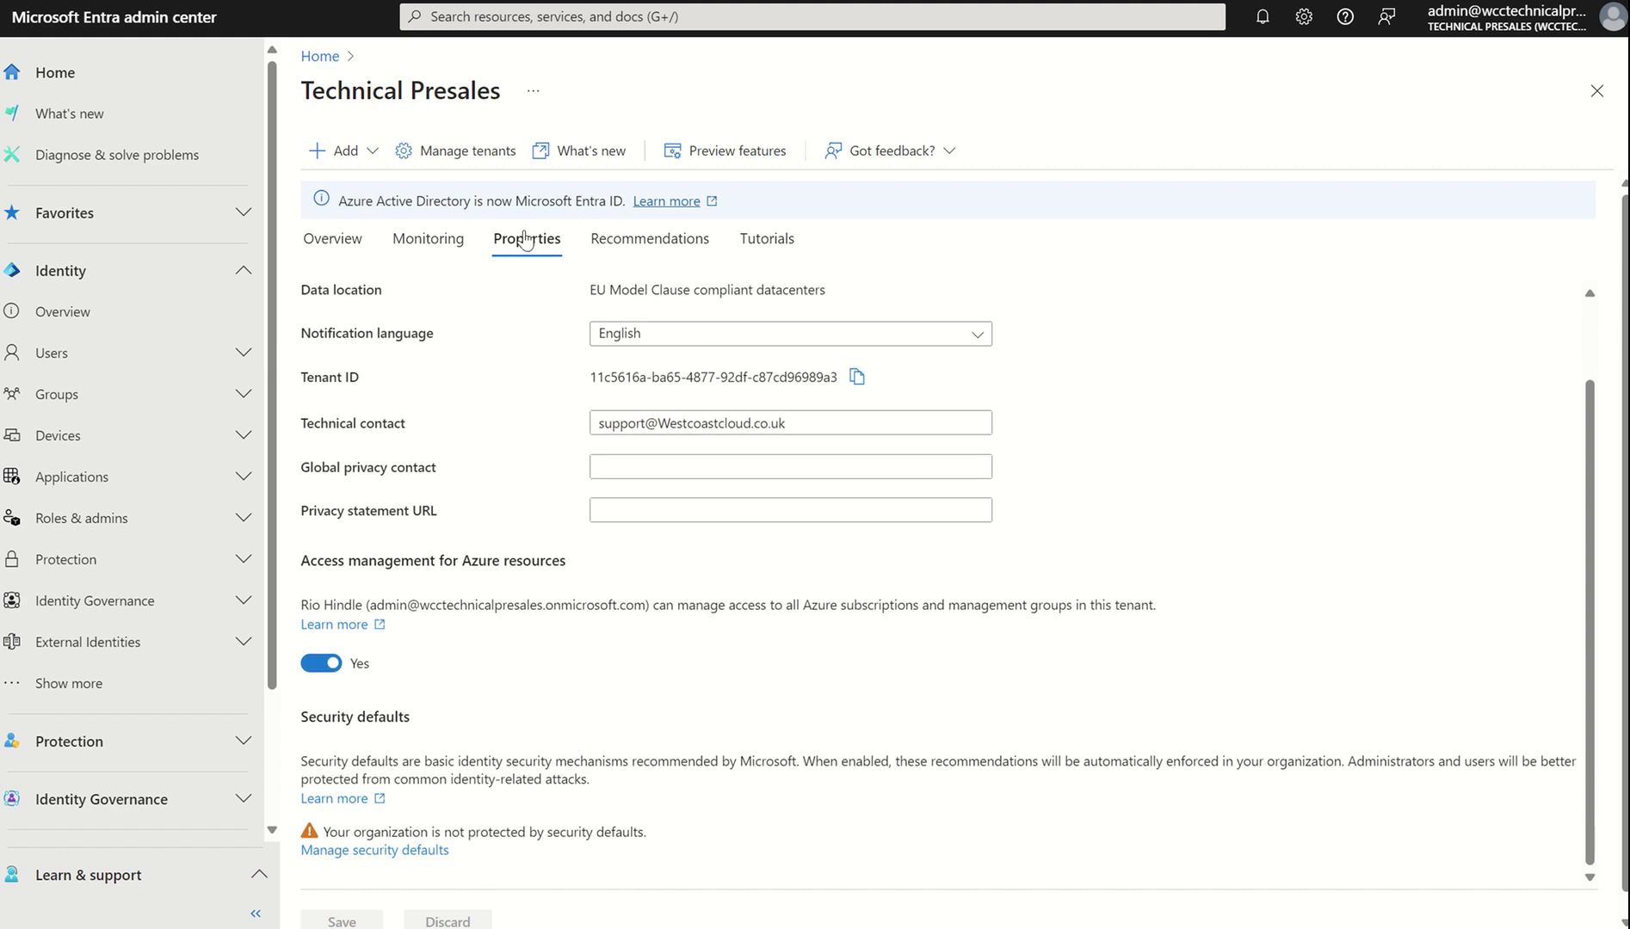
click(397, 851)
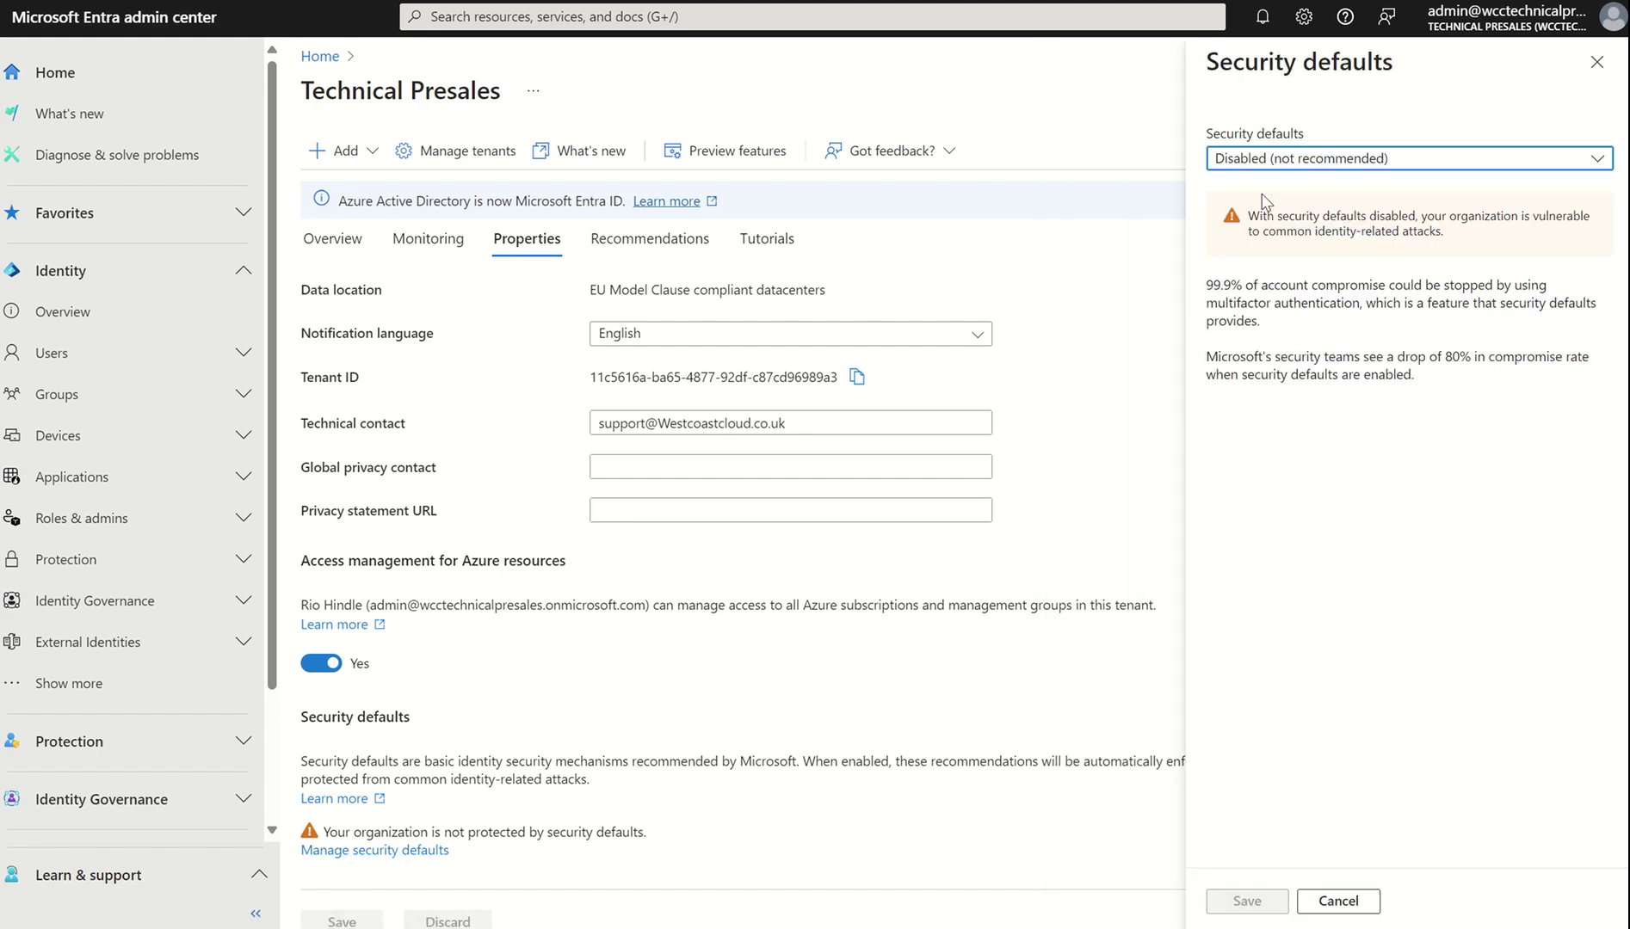
click(1263, 165)
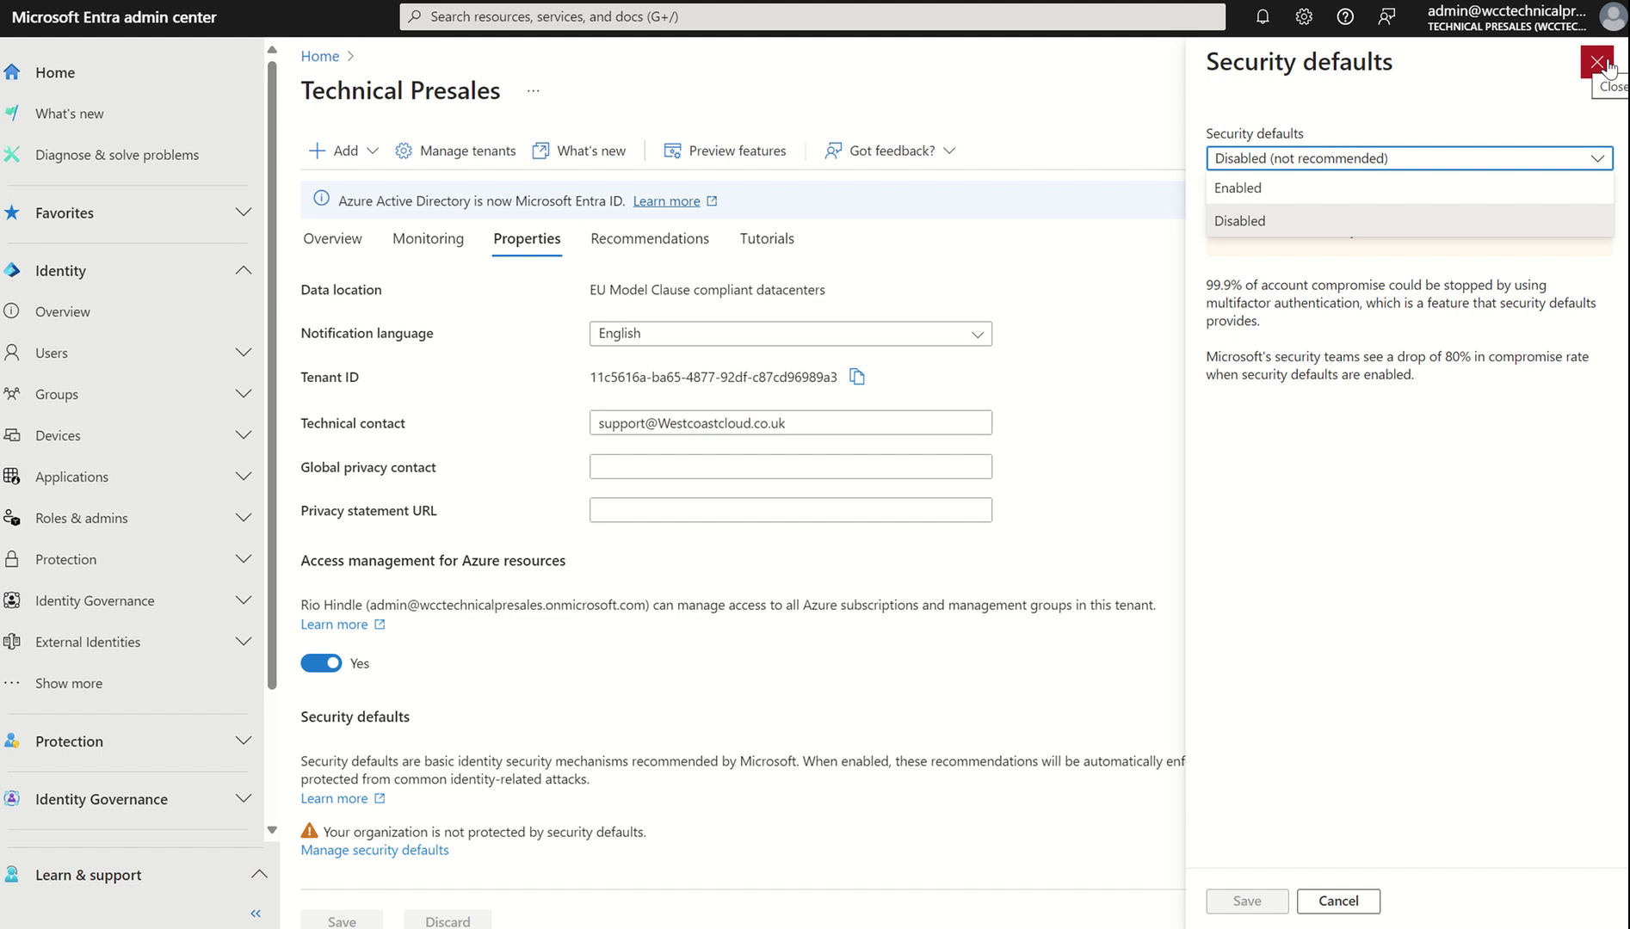
click(1597, 62)
click(1597, 61)
click(538, 21)
Step: Search 'conditional access' and go to Microsoft Entra Conditional Access from the Services results
text(condit)
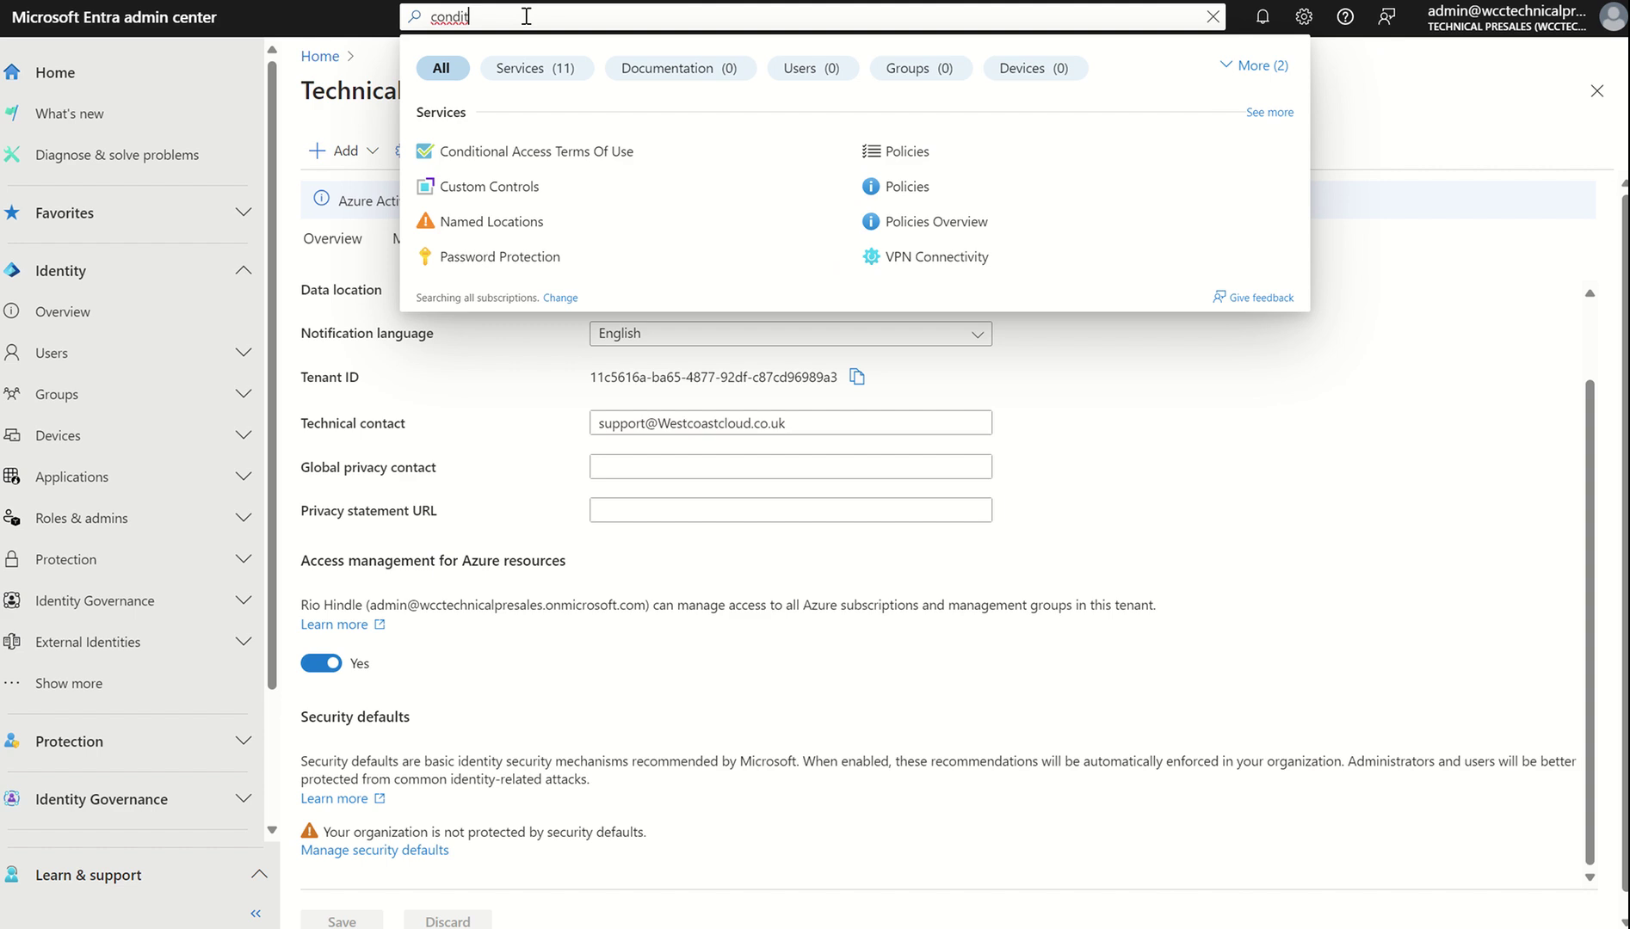
text(ional access)
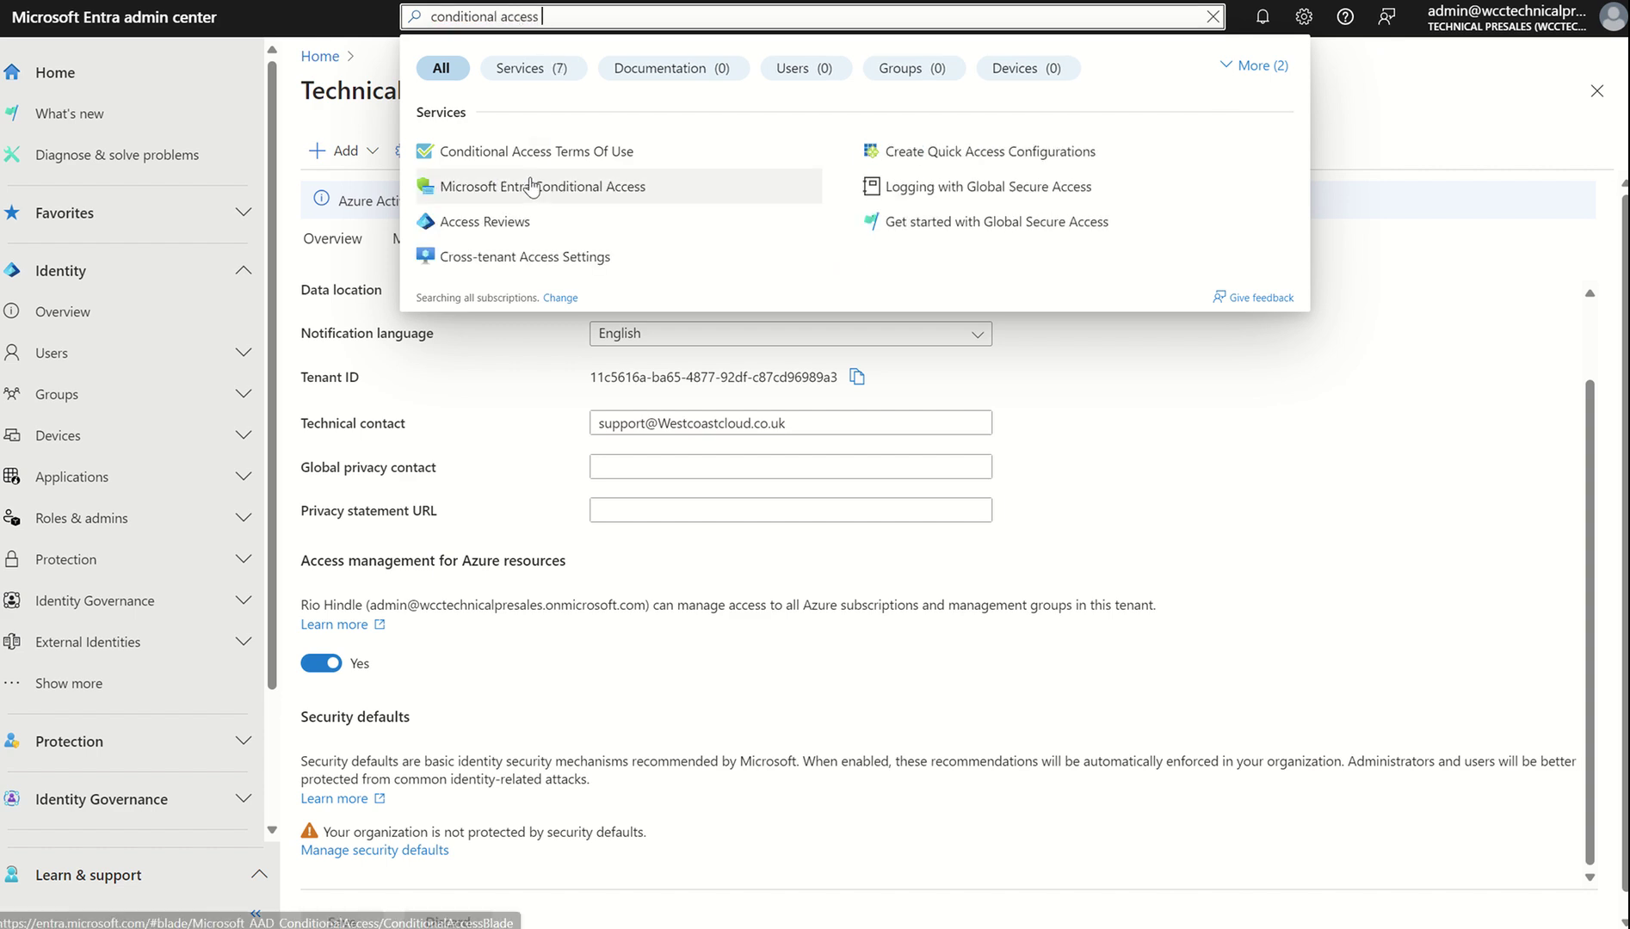
click(529, 183)
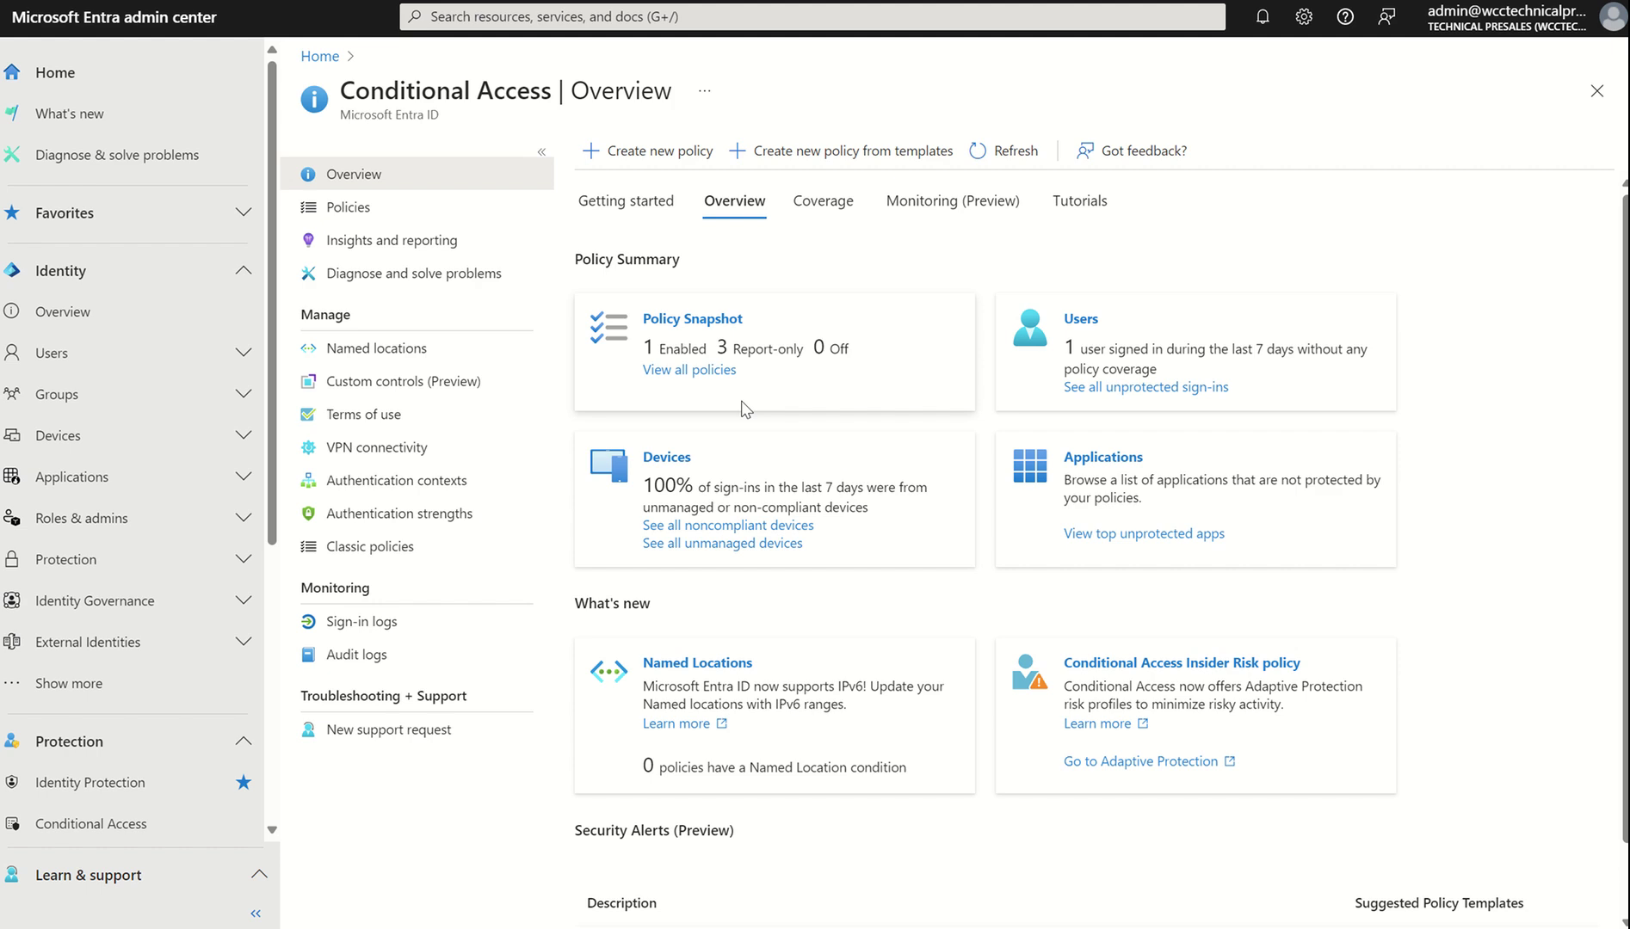
Step: Preview the 'Require multifactor authentication for all users' template, then discard it back to Policies
click(349, 209)
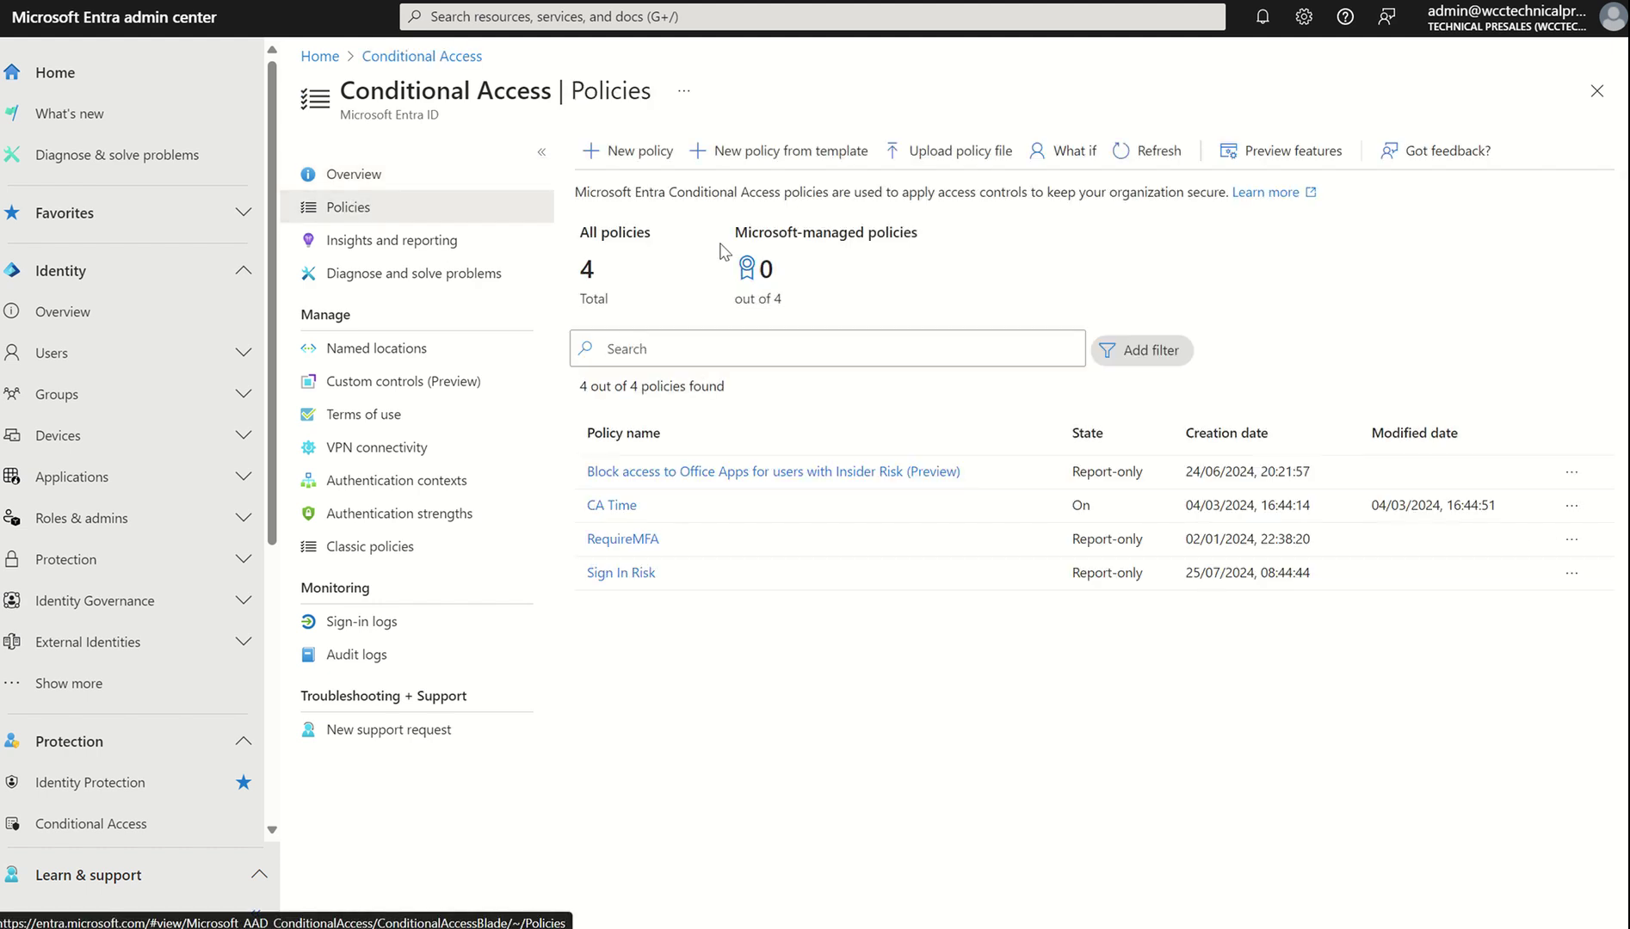
click(782, 155)
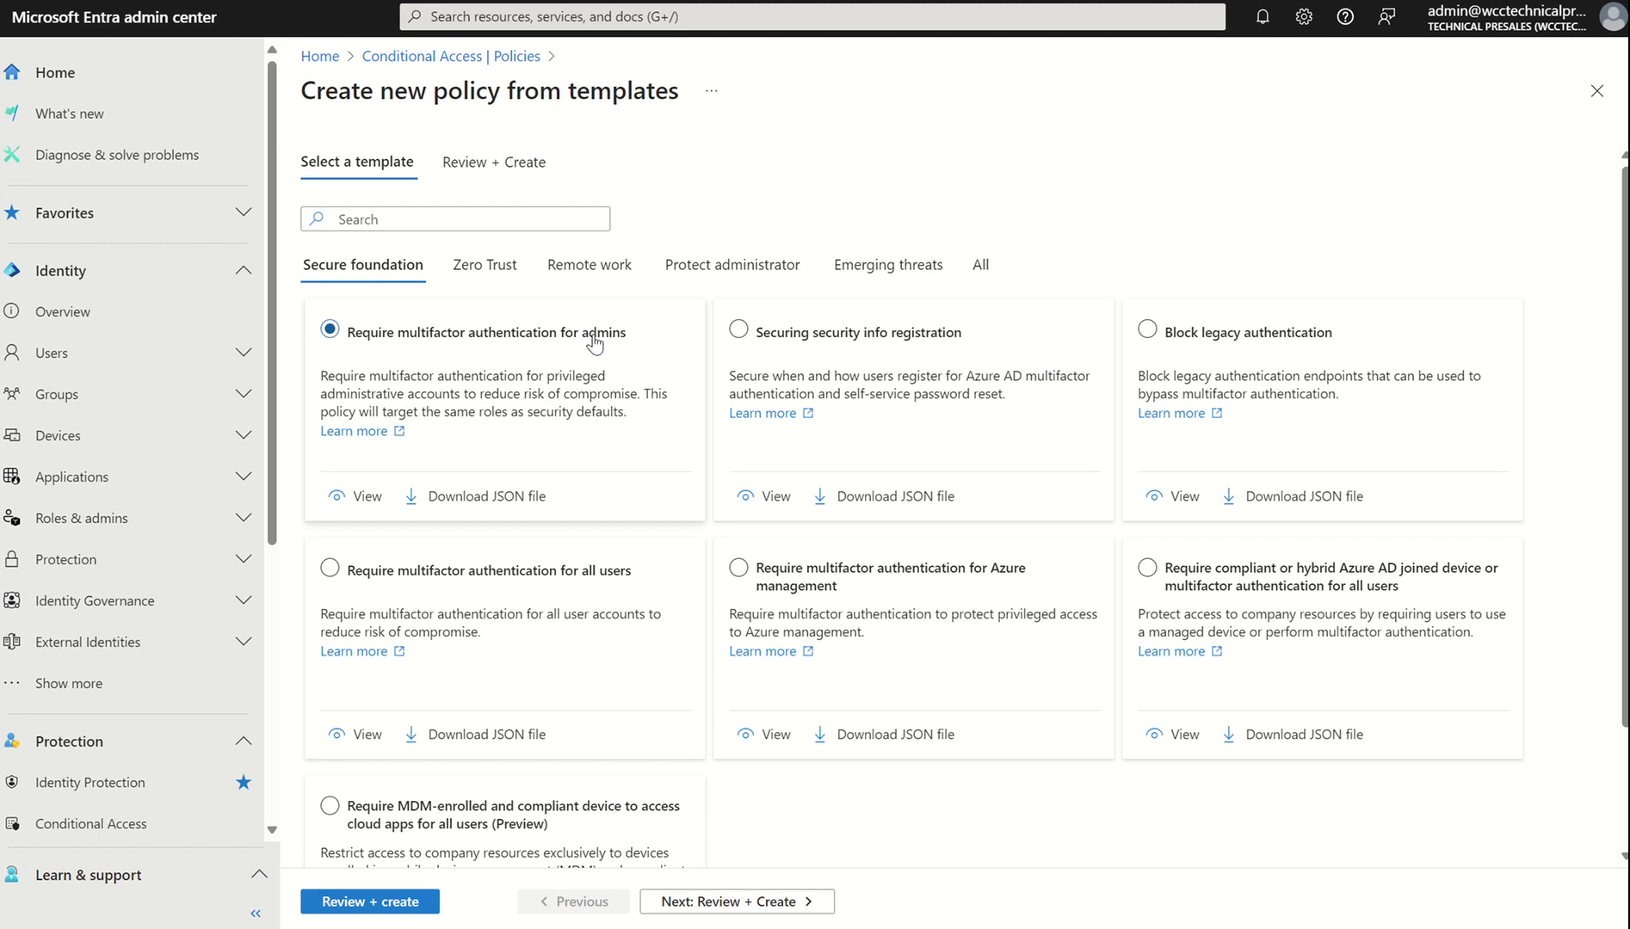
click(474, 569)
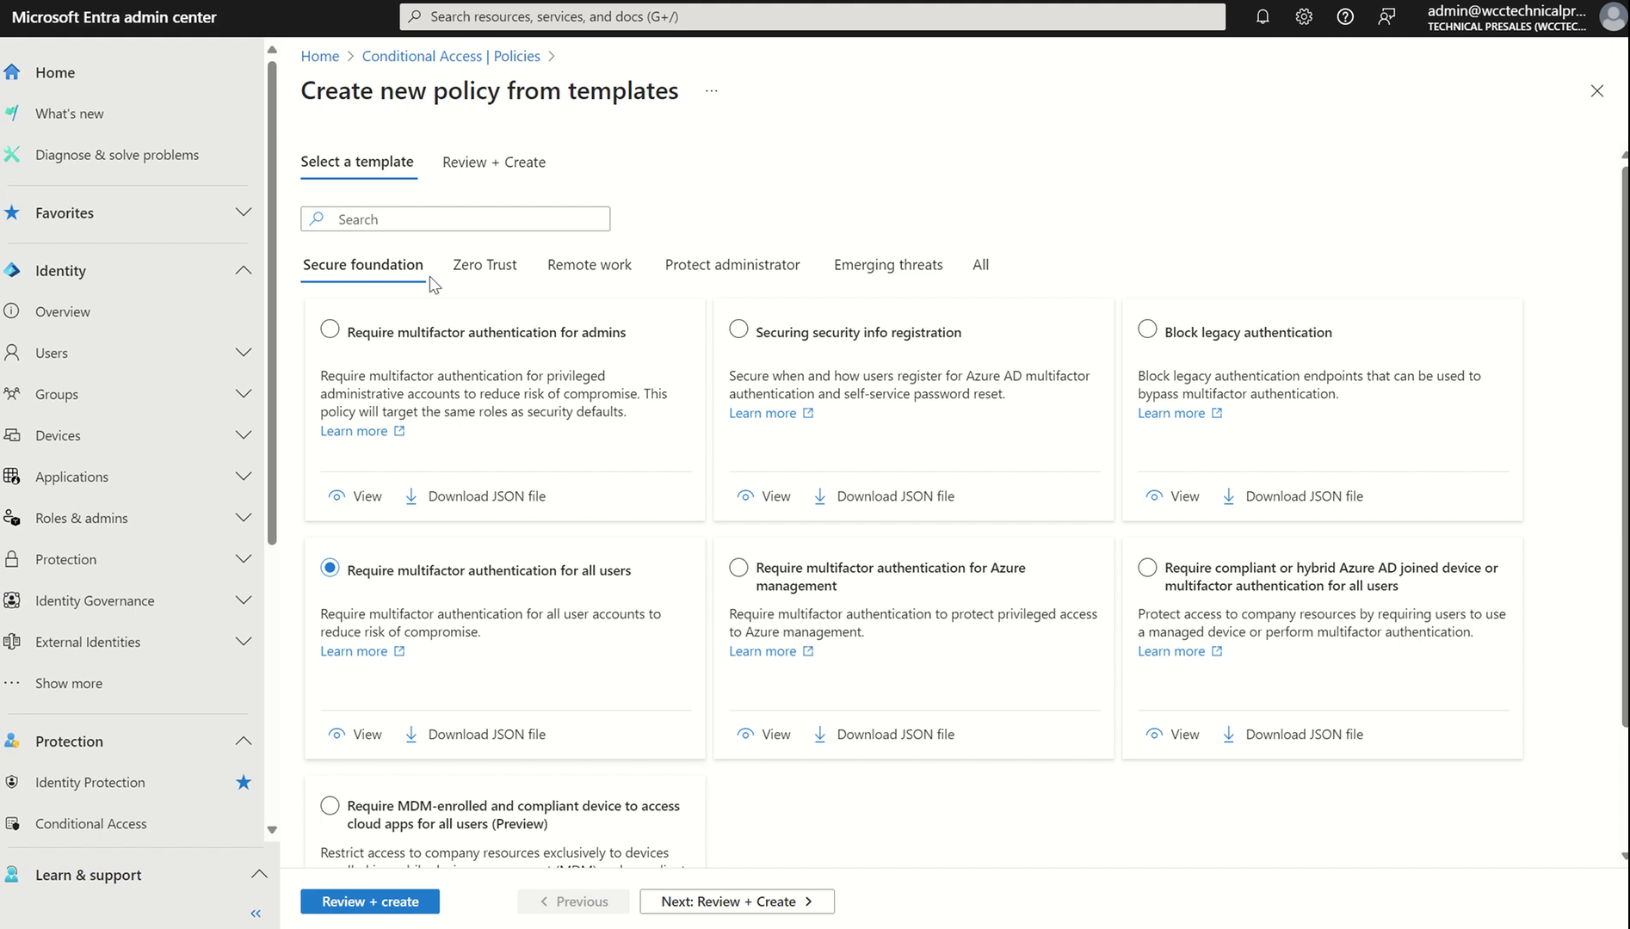
click(407, 57)
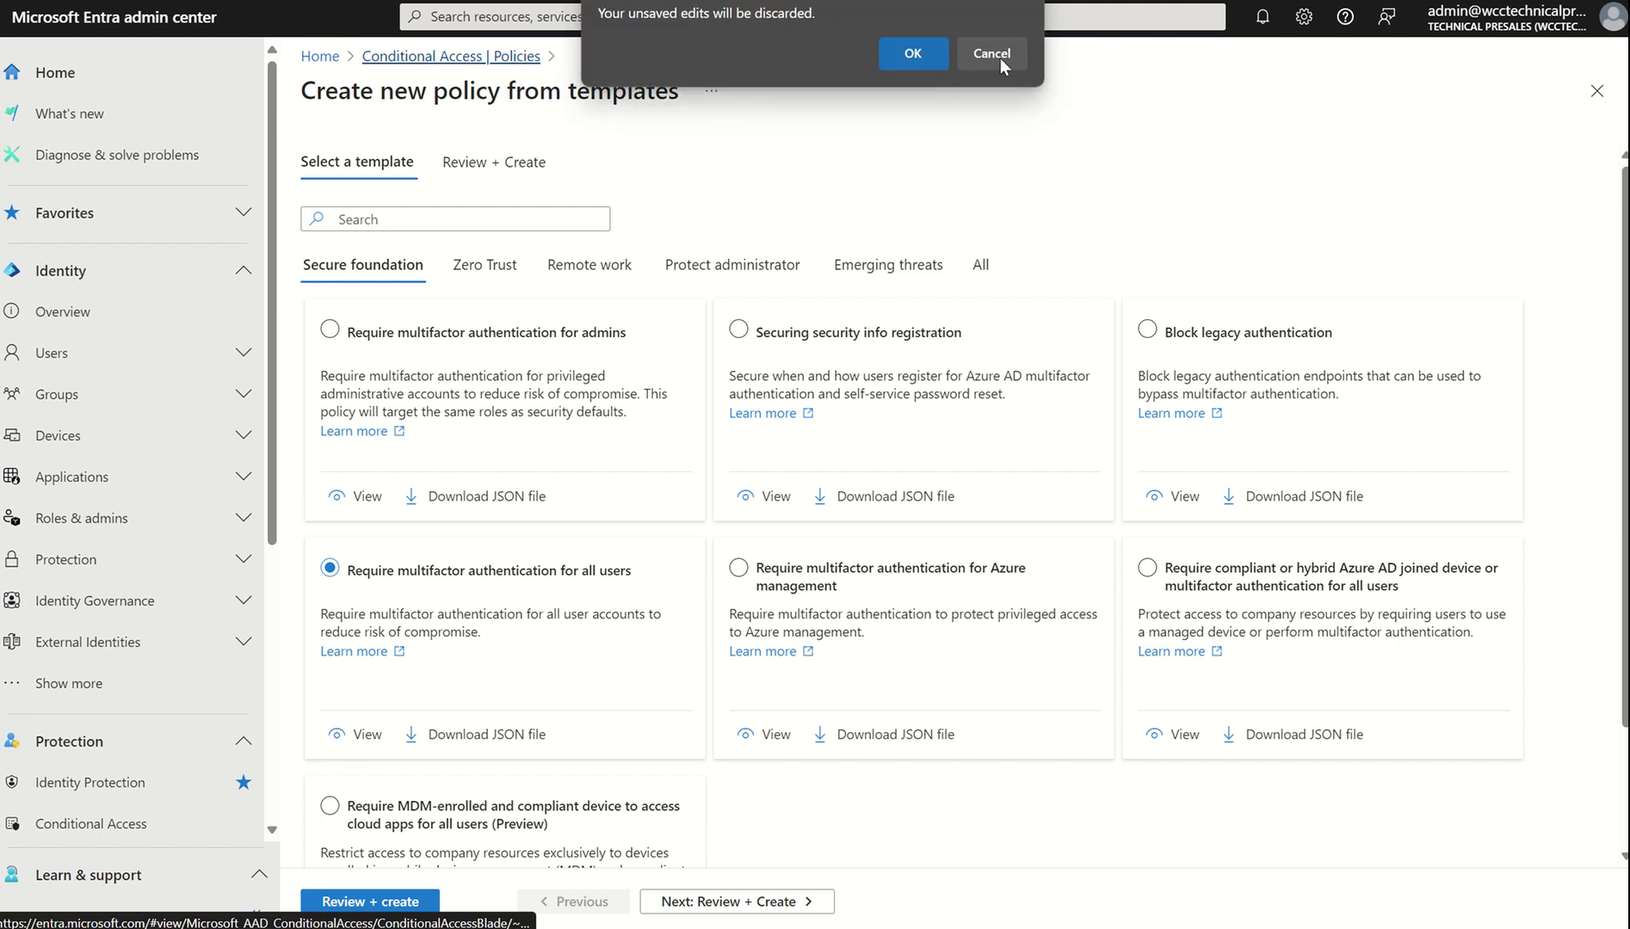
click(923, 64)
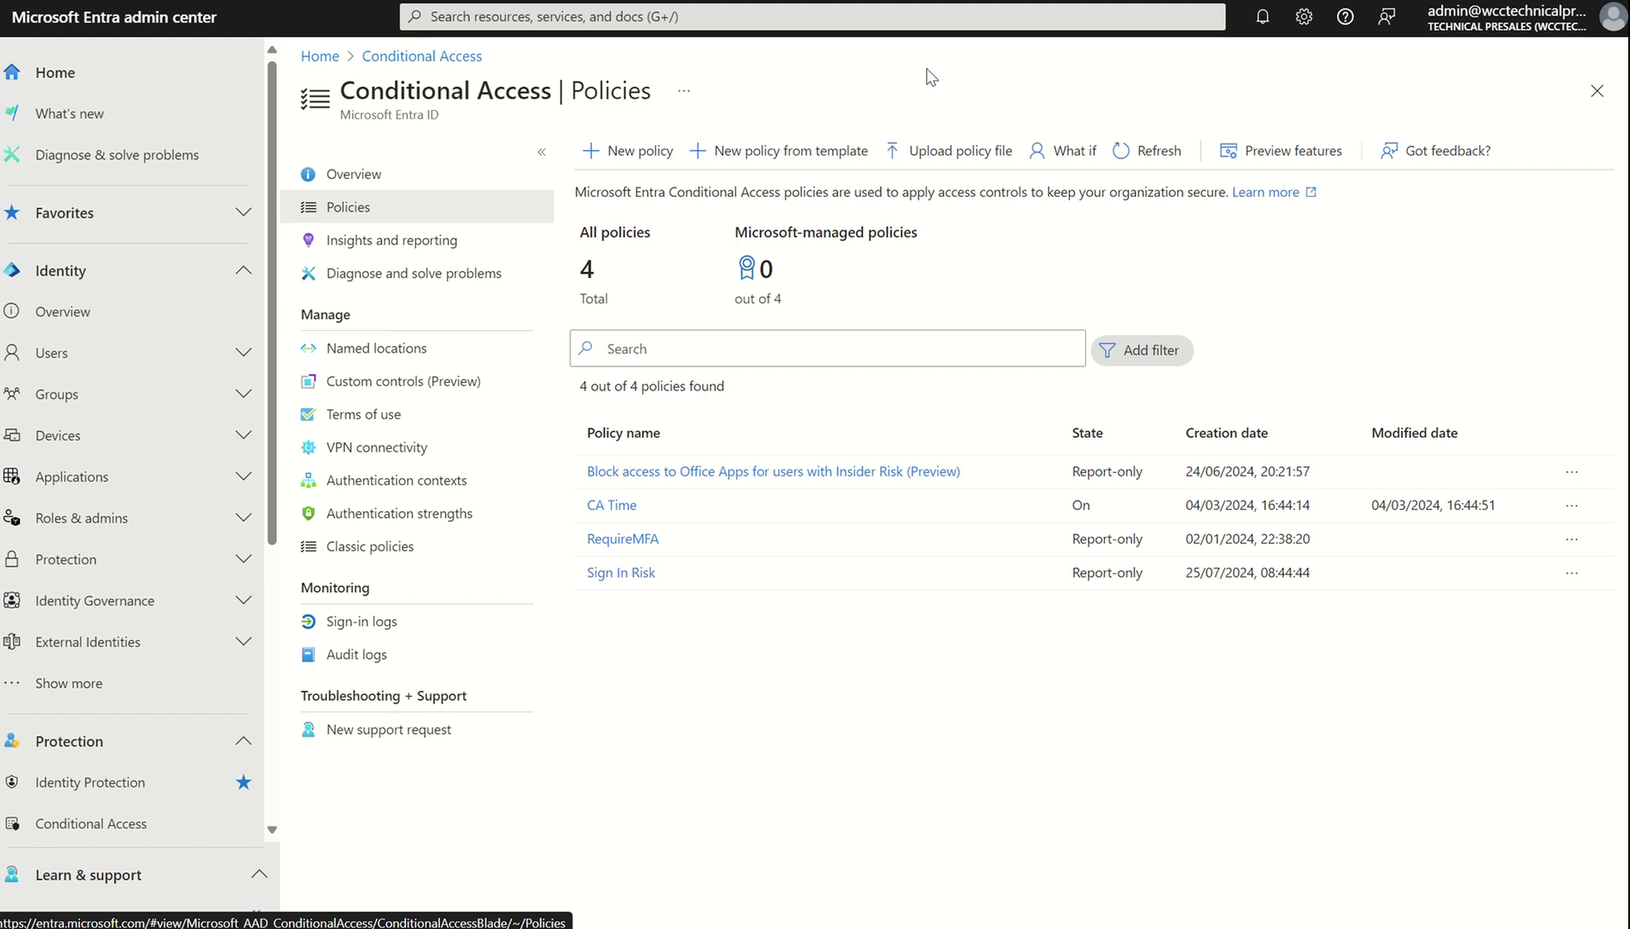
Step: Create a blank New Conditional Access policy form from the Policies page
click(671, 152)
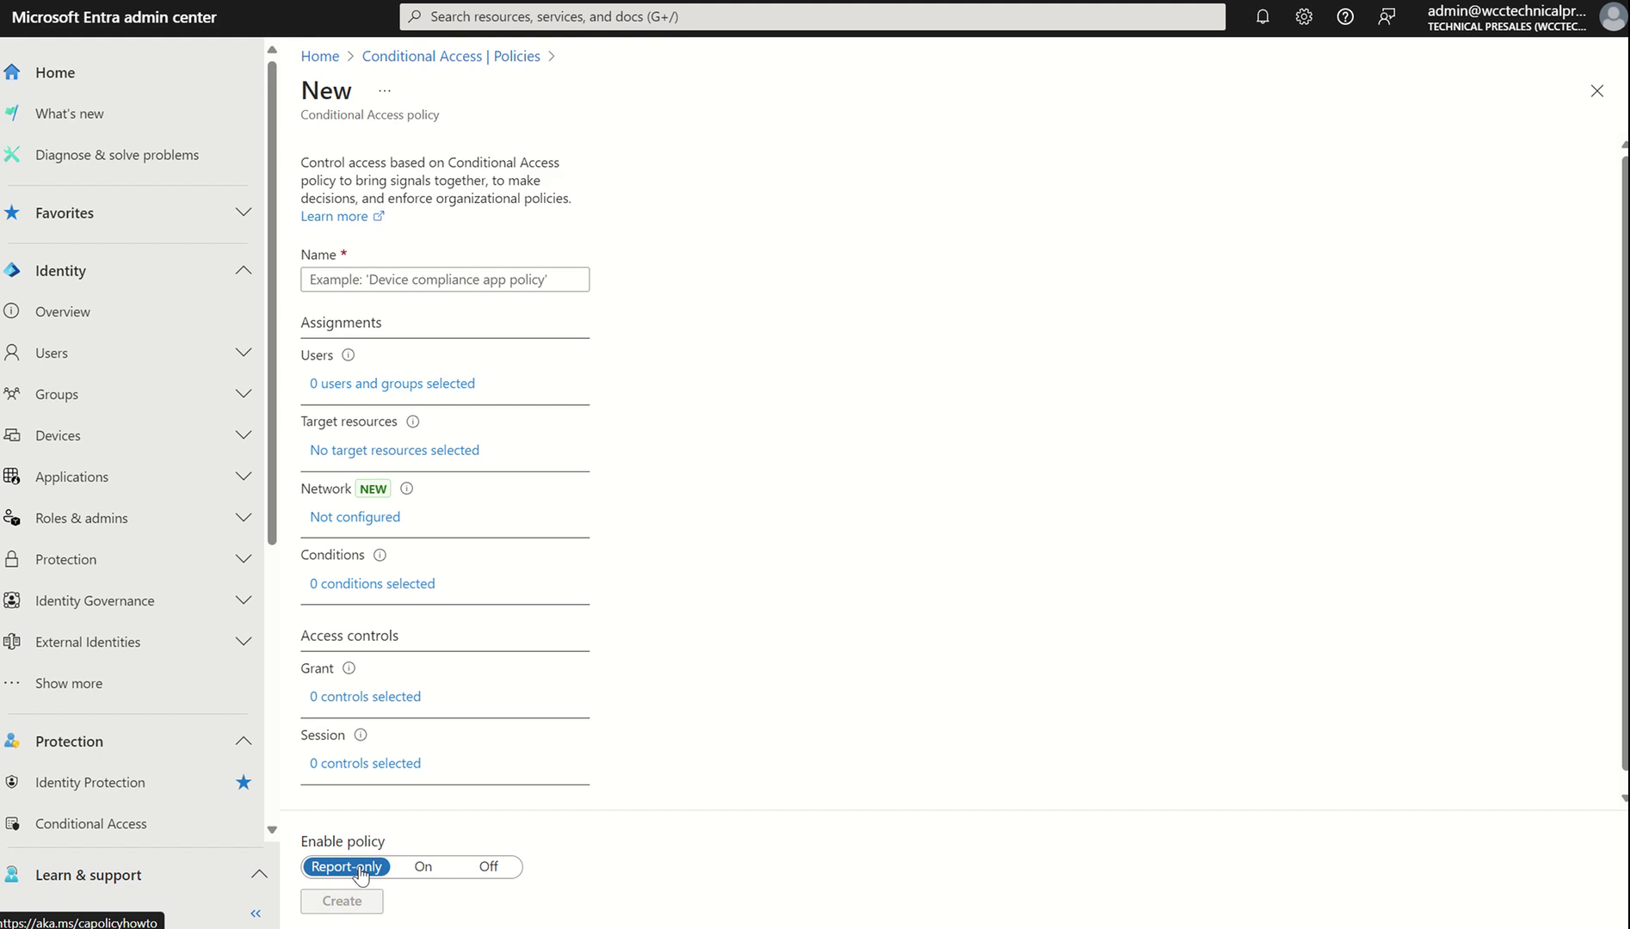
Step: Go to Protection > Authentication methods > Registration campaign, showing the campaign Disabled
scroll(274, 565, down, 1)
scroll(273, 564, down, 2)
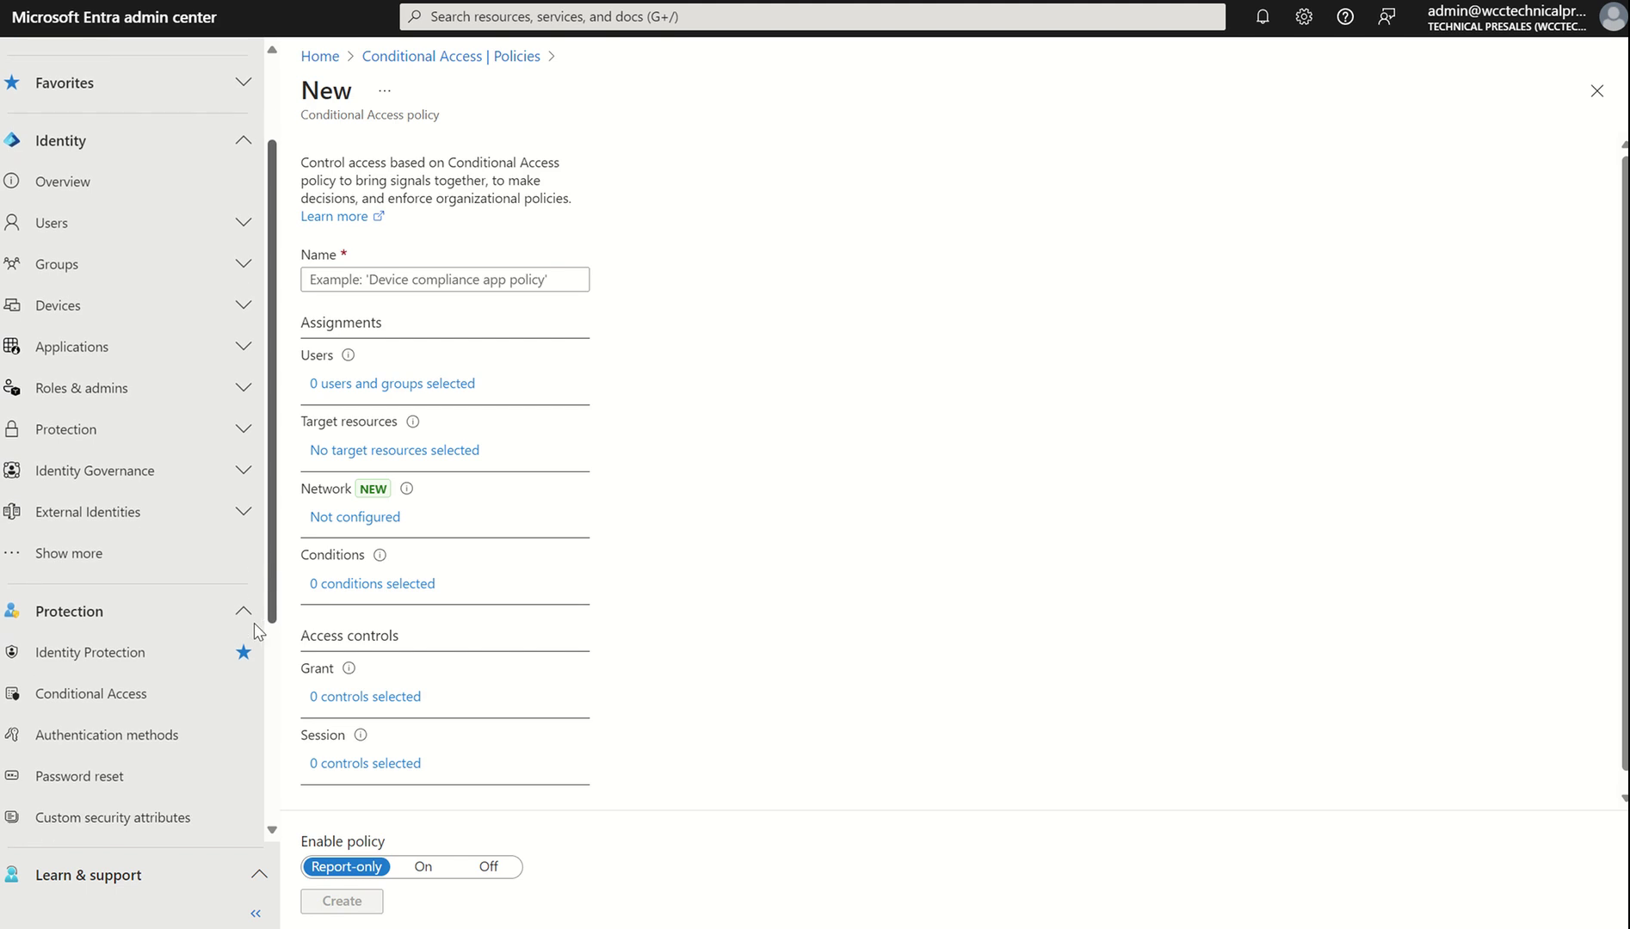
scroll(254, 643, down, 3)
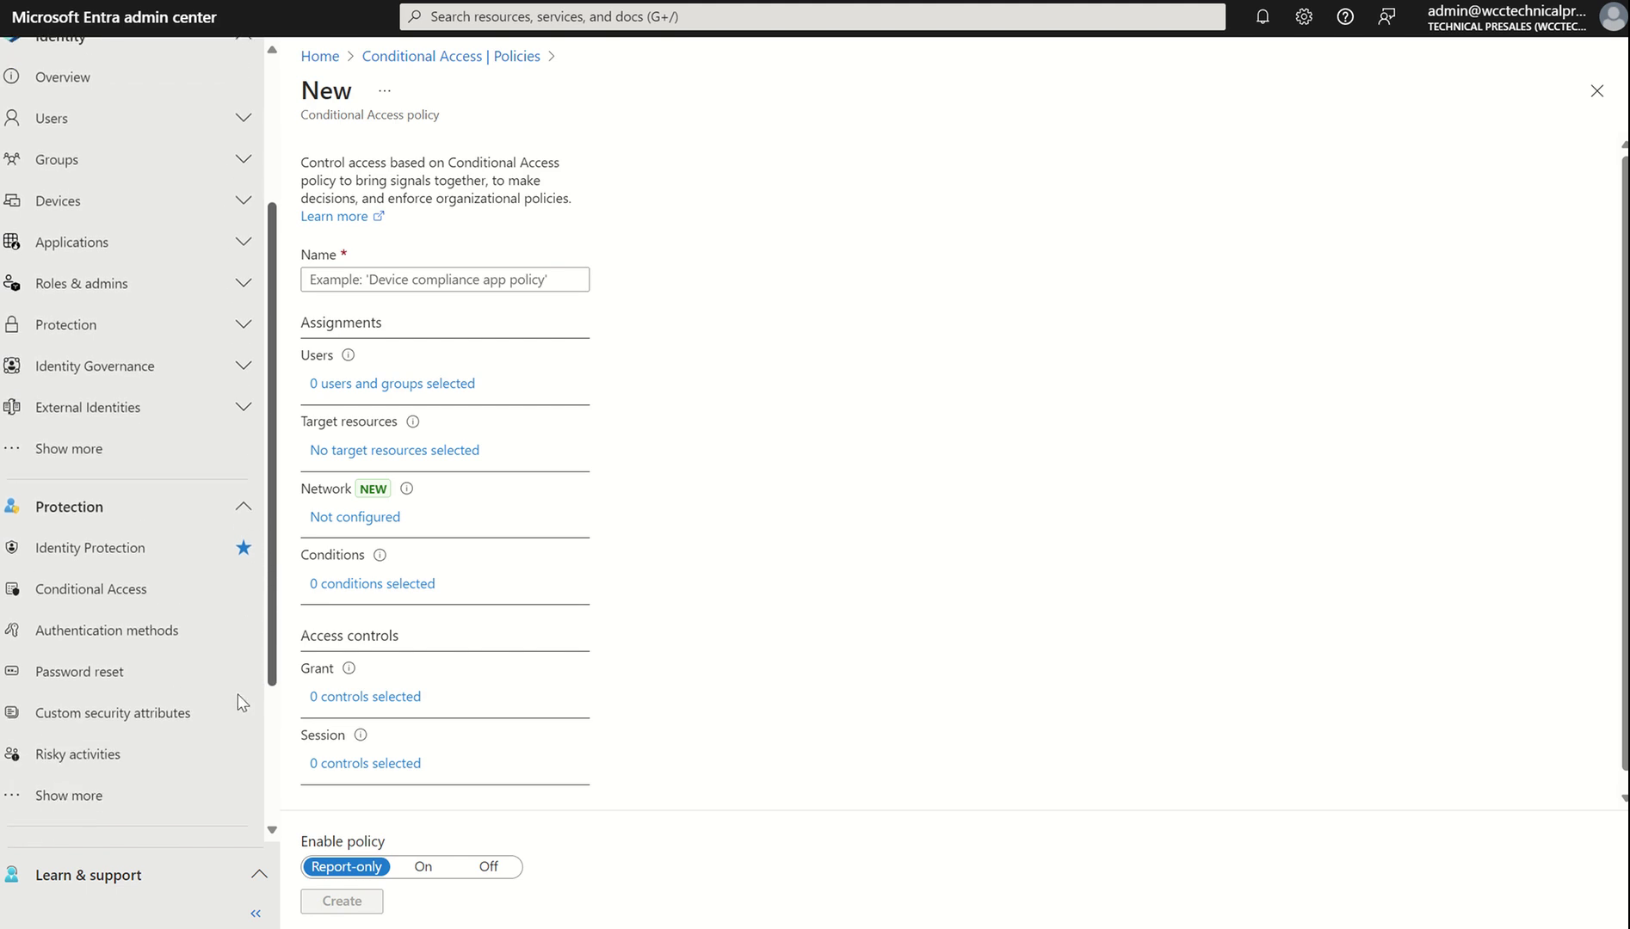
click(92, 591)
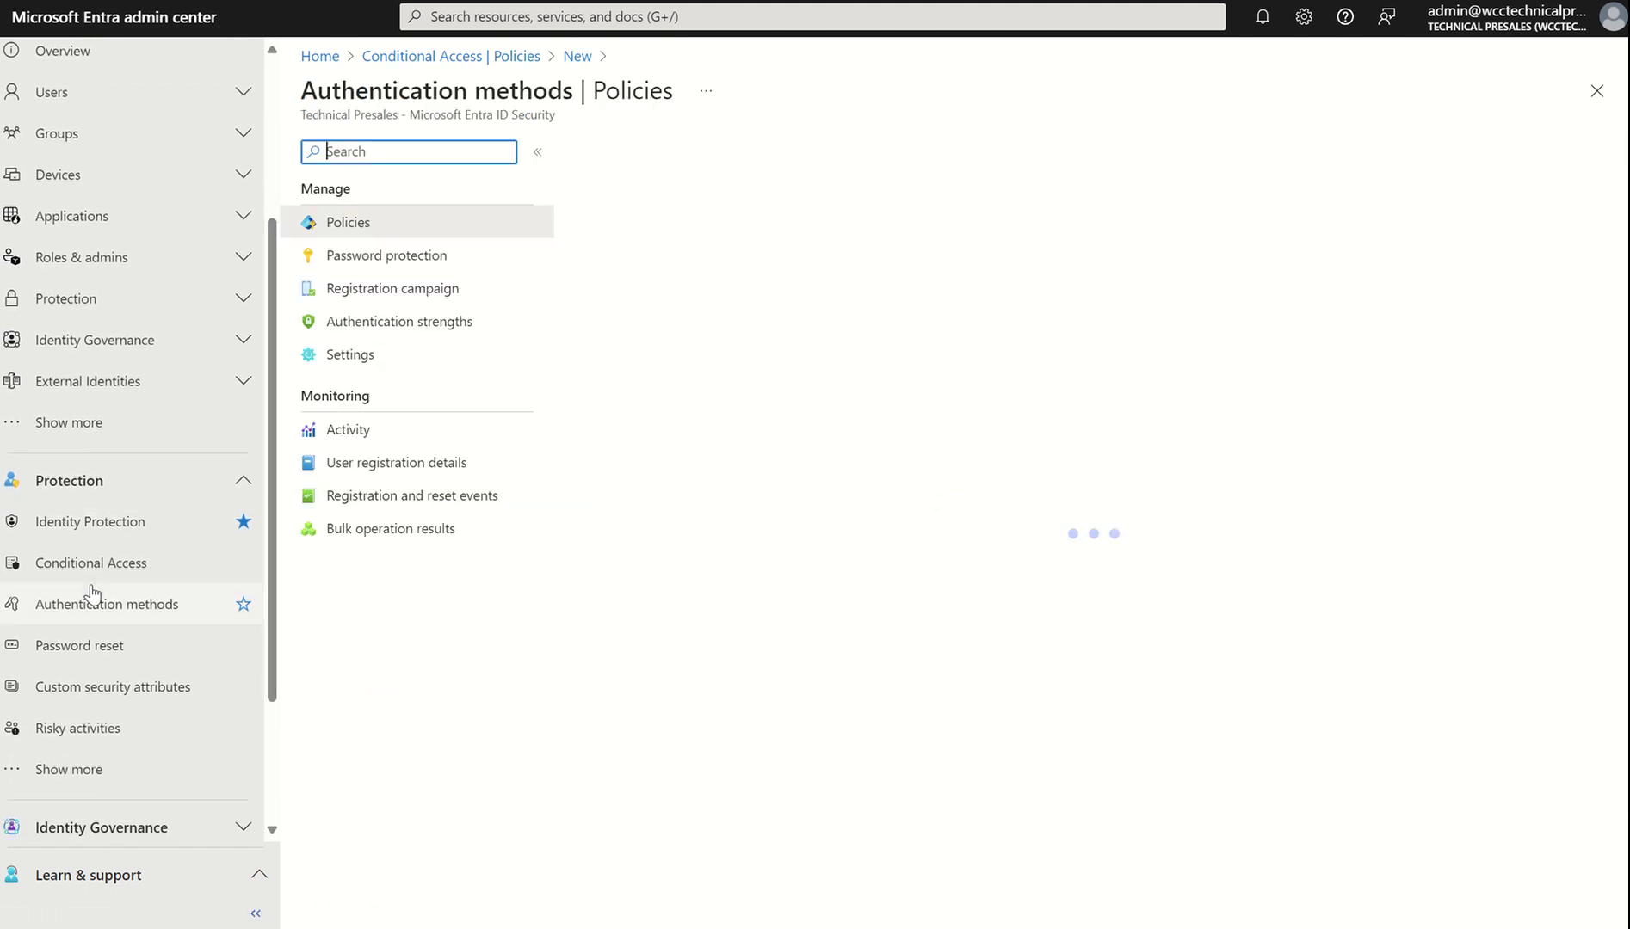
click(361, 292)
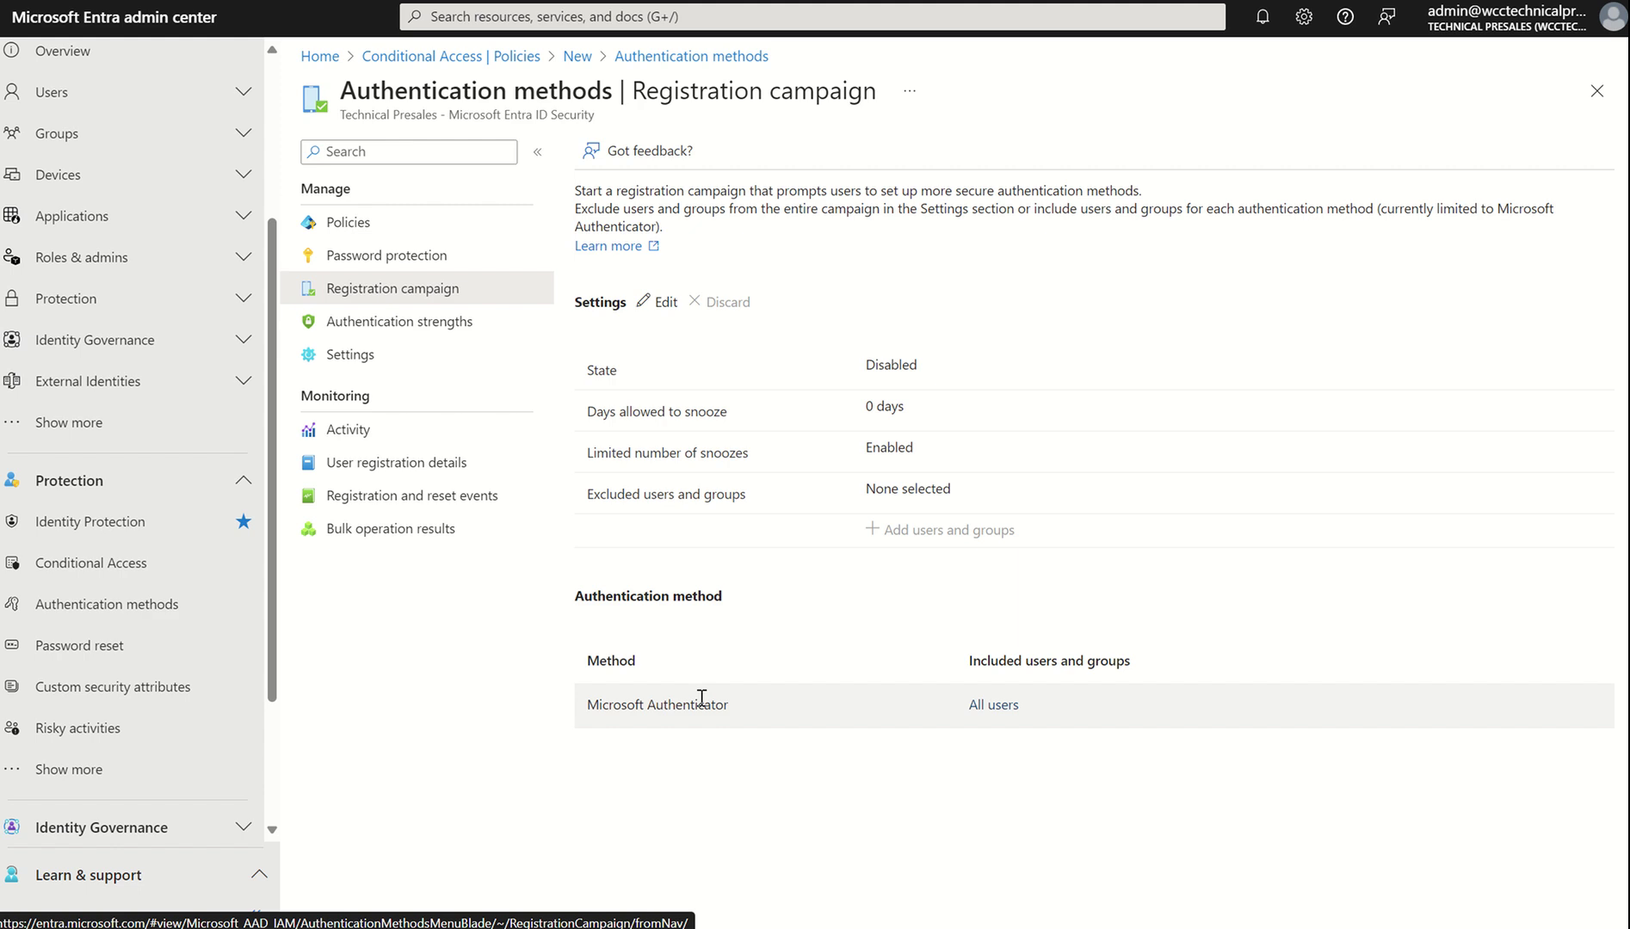
Step: Reopen the Authentication methods Policies list showing Microsoft Authenticator, Temporary Access Pass and Email OTP enabled
click(127, 594)
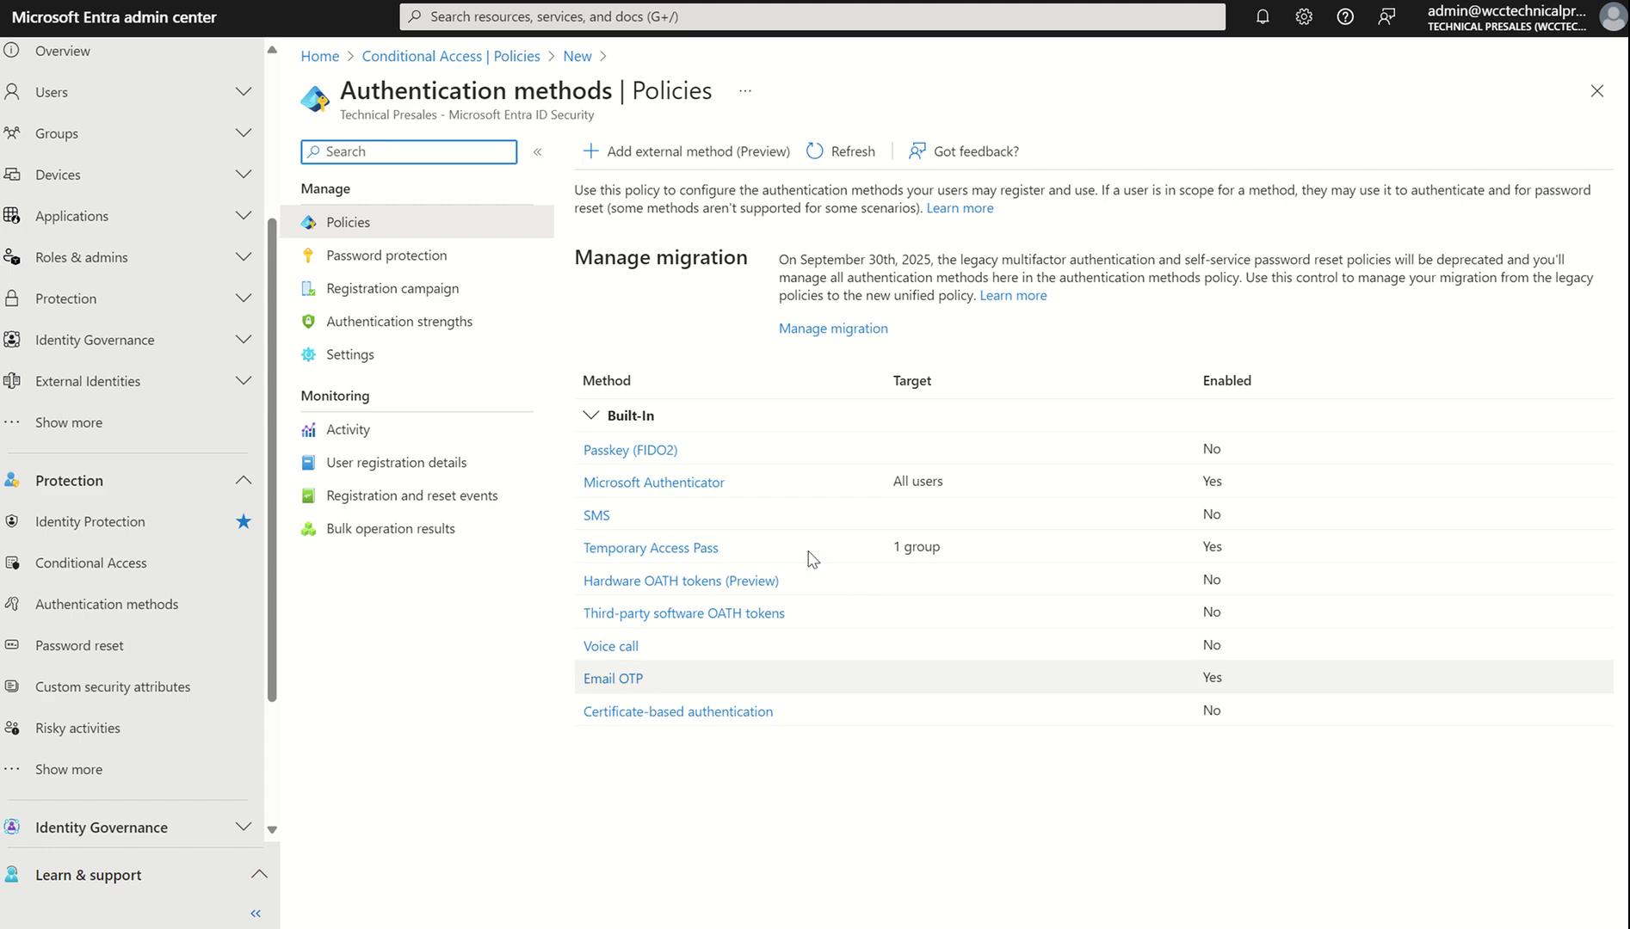